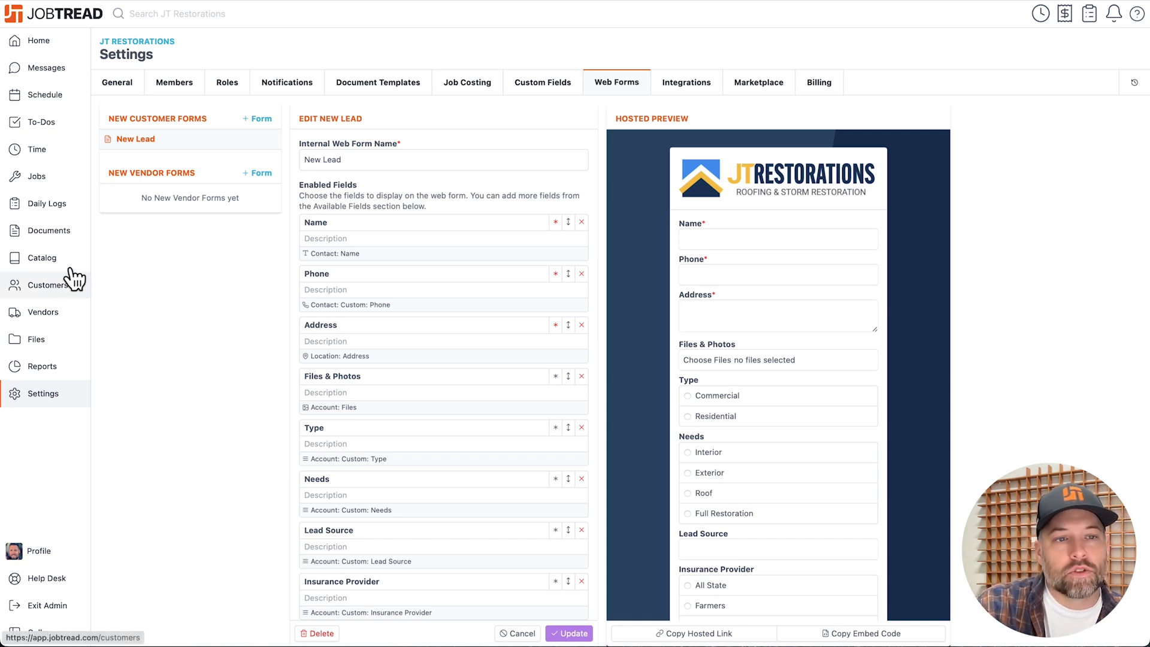
# Open the jobs list and switch it to the Jobs by Status view, with the view settings closed.
pyautogui.click(42, 175)
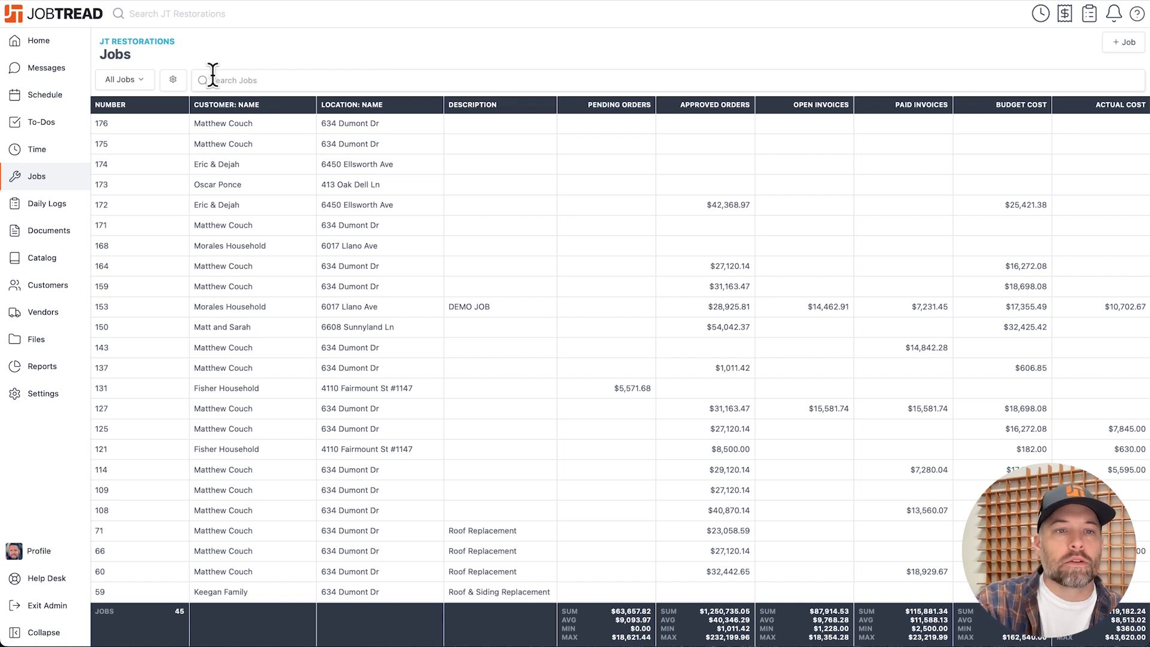
pyautogui.click(173, 79)
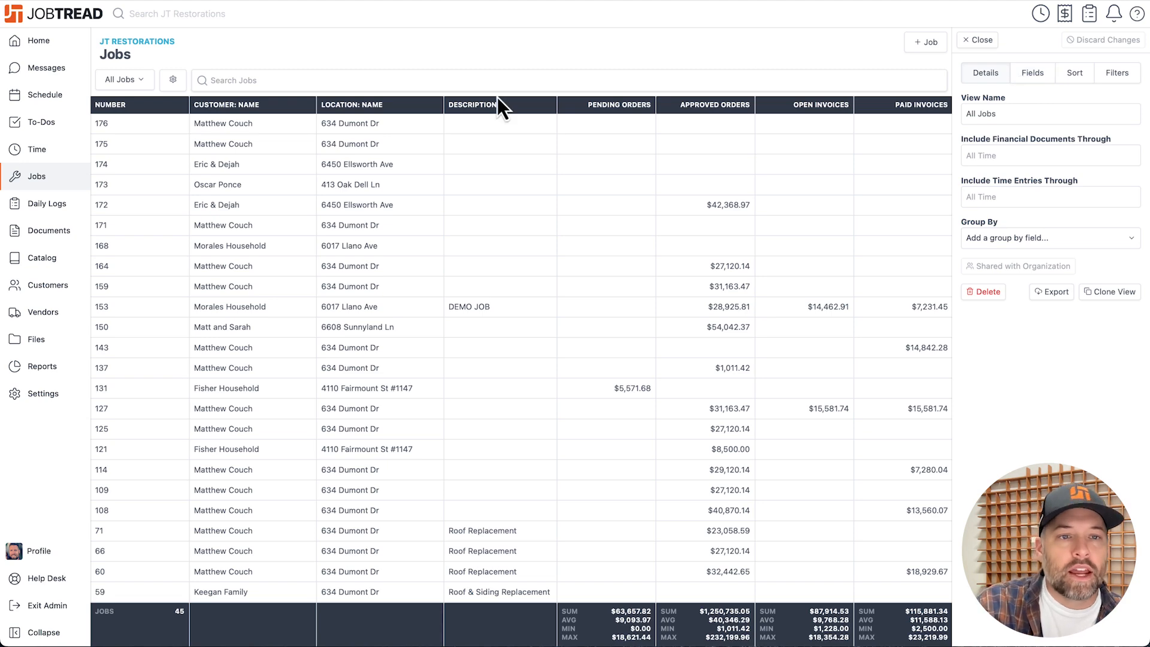
pyautogui.click(144, 82)
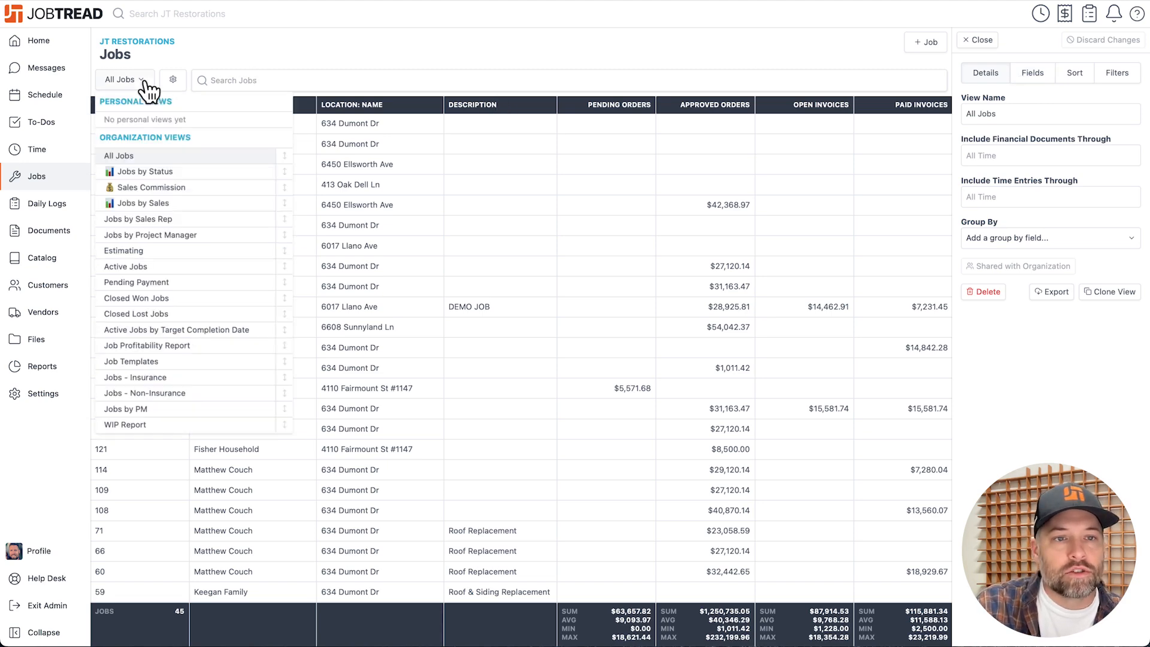
pyautogui.click(165, 172)
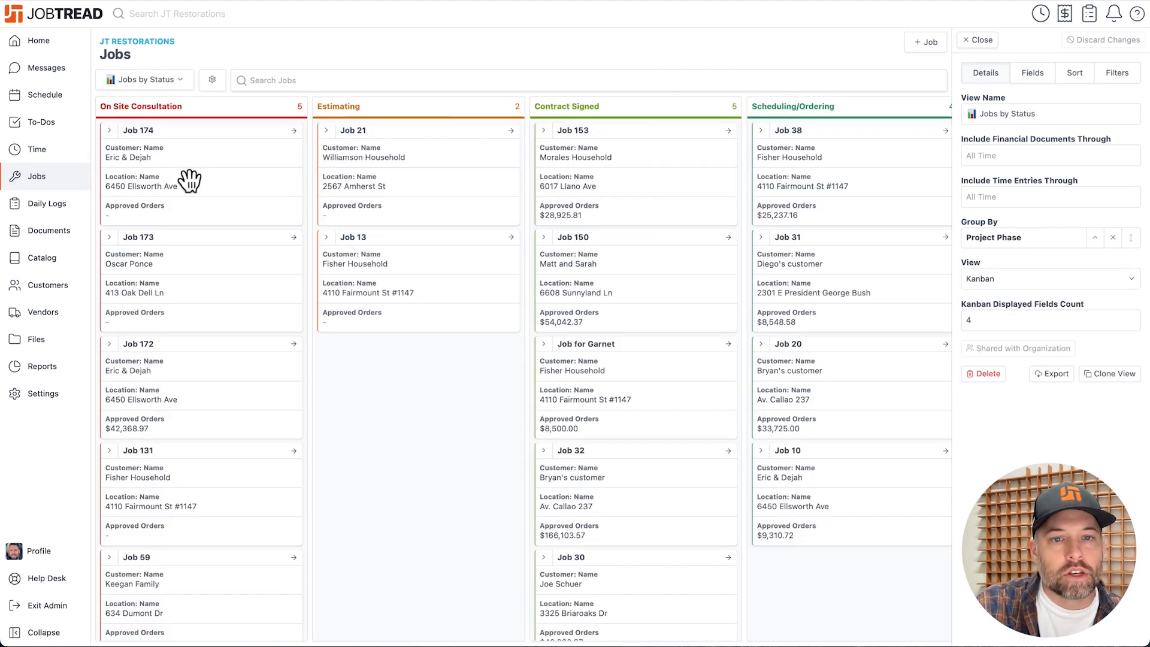
pyautogui.click(980, 40)
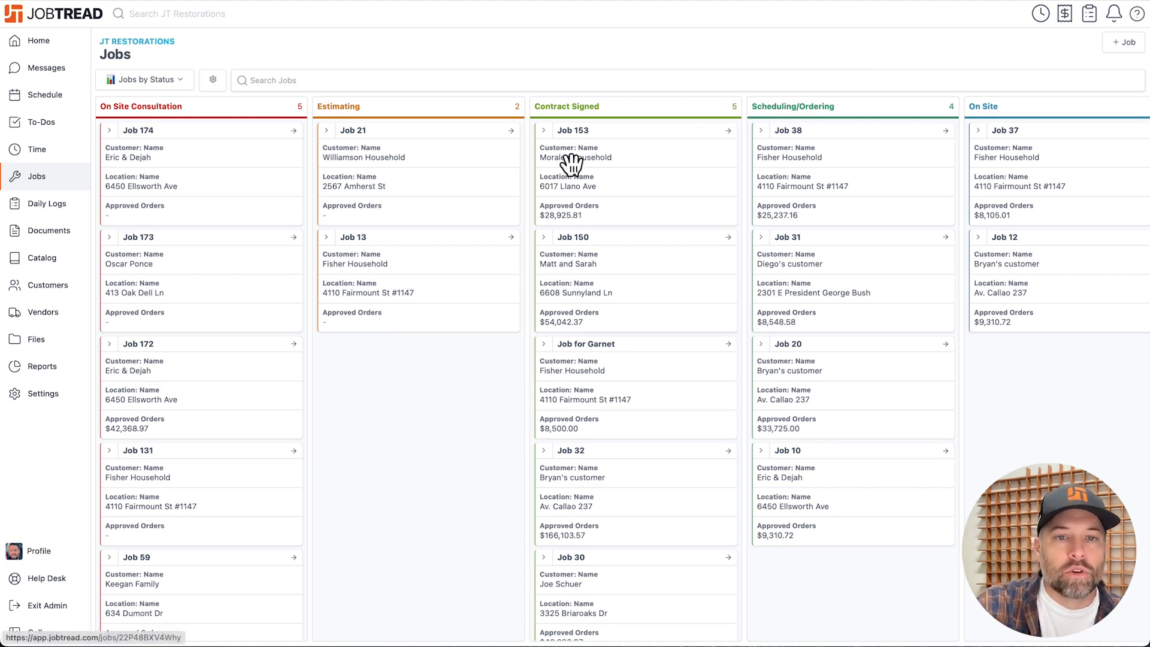
# Move Job 172 from the On Site Consultation phase to Estimating on the status board.
pyautogui.hscroll(10, 590, 192)
pyautogui.hscroll(-10, 591, 192)
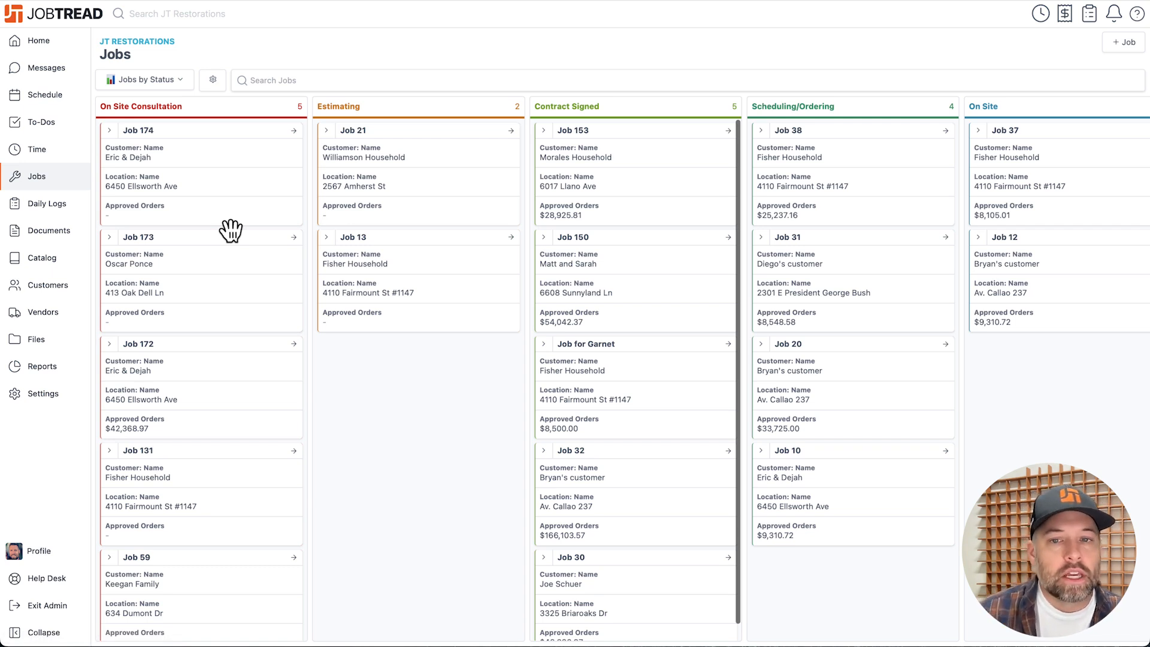
pyautogui.moveTo(226, 380); pyautogui.dragTo(363, 373)
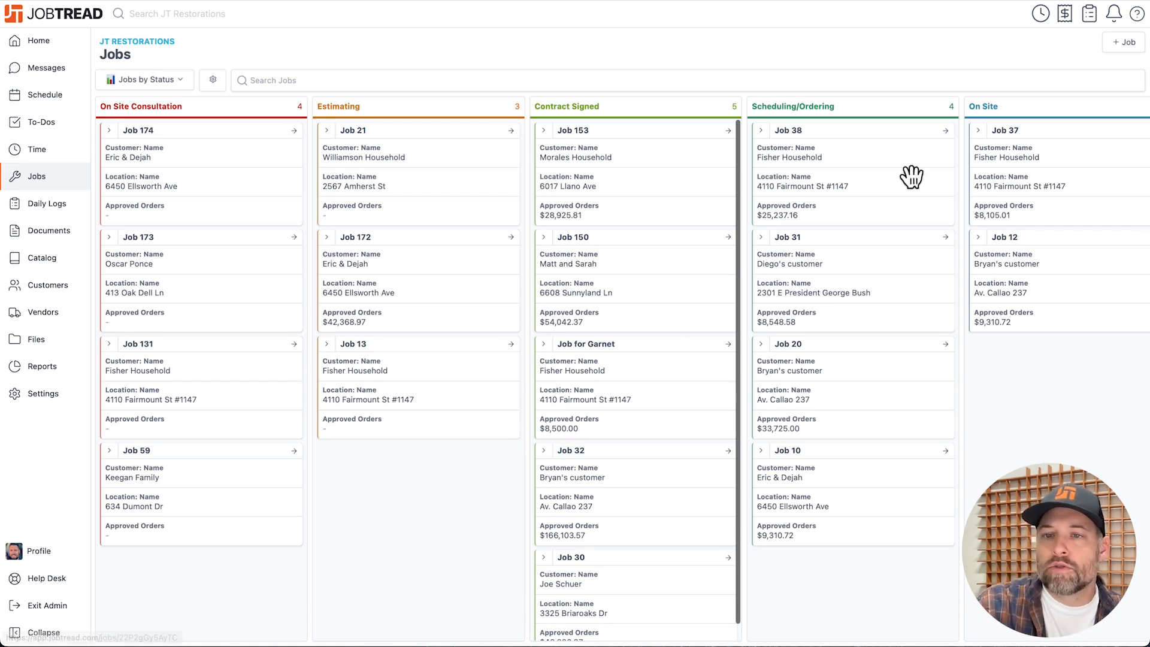
# Create a new job for an existing customer, keeping the default job details, and open the job's budget.
pyautogui.click(1124, 42)
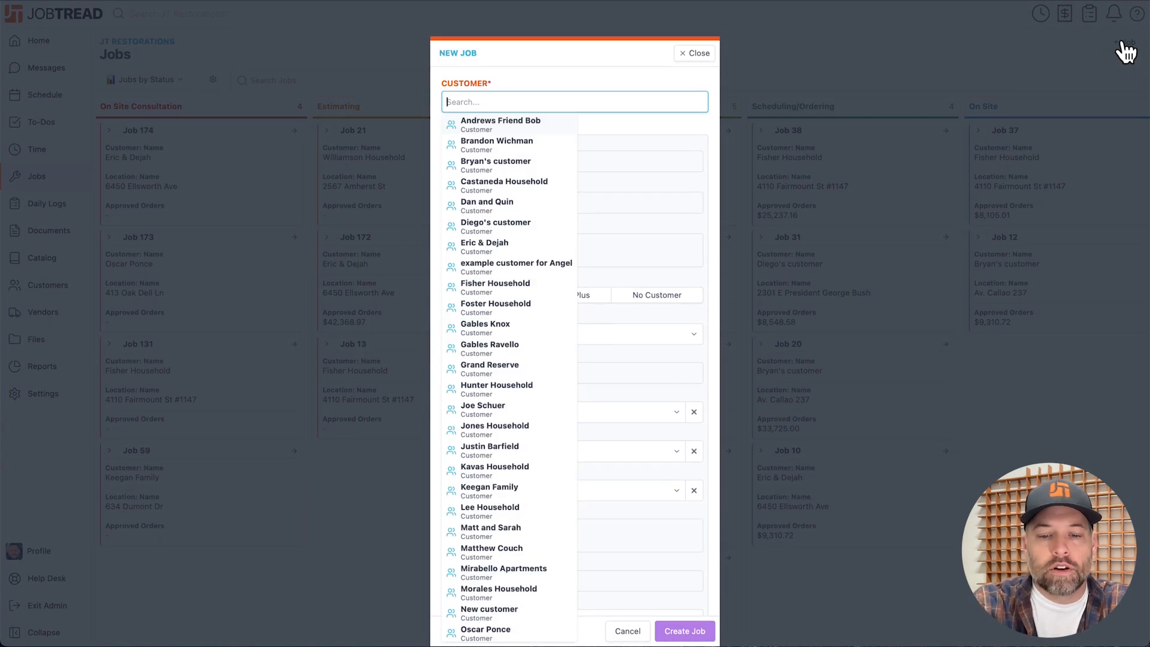
pyautogui.write('Matthew')
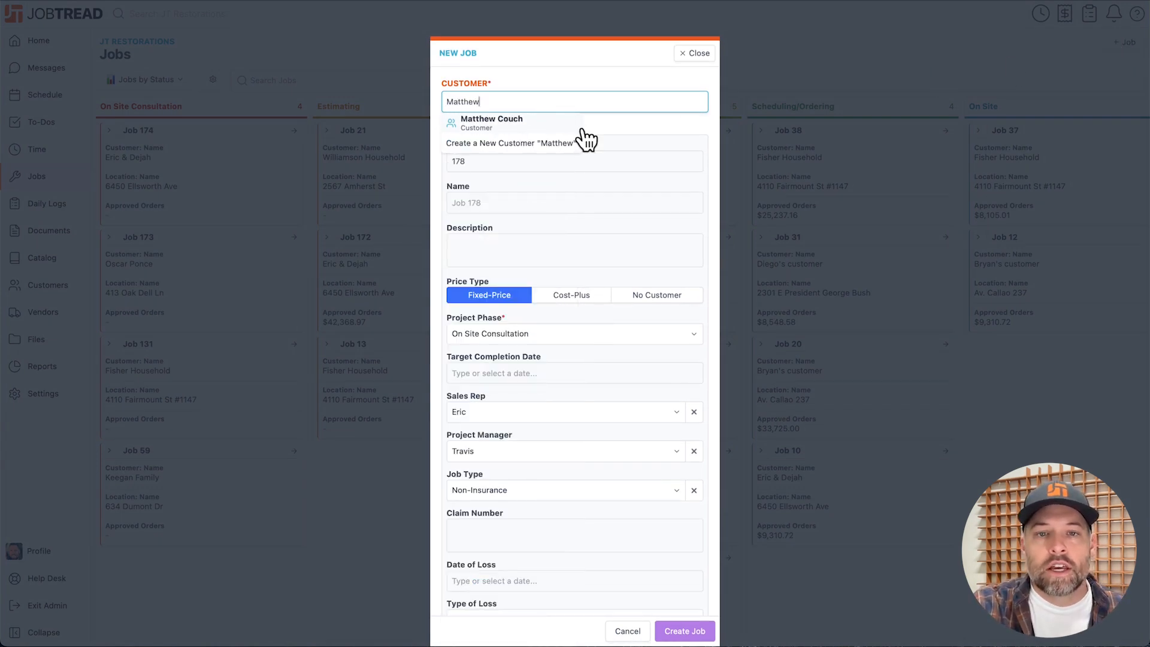
pyautogui.click(547, 121)
pyautogui.scroll(-3, 527, 312)
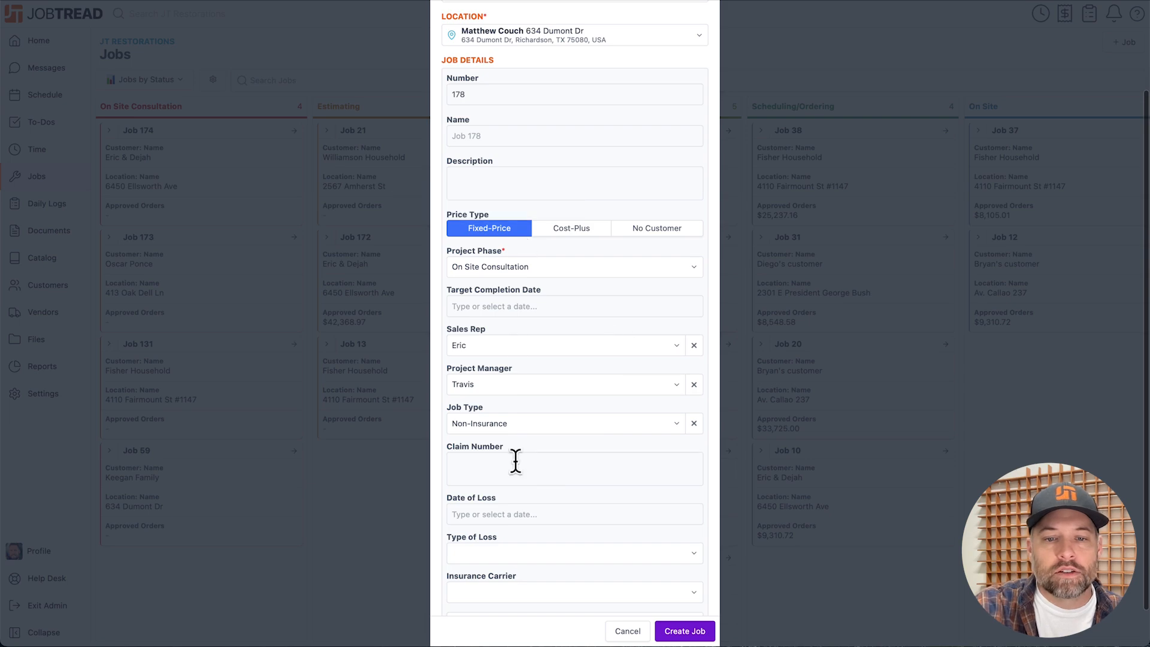
pyautogui.scroll(4, 526, 272)
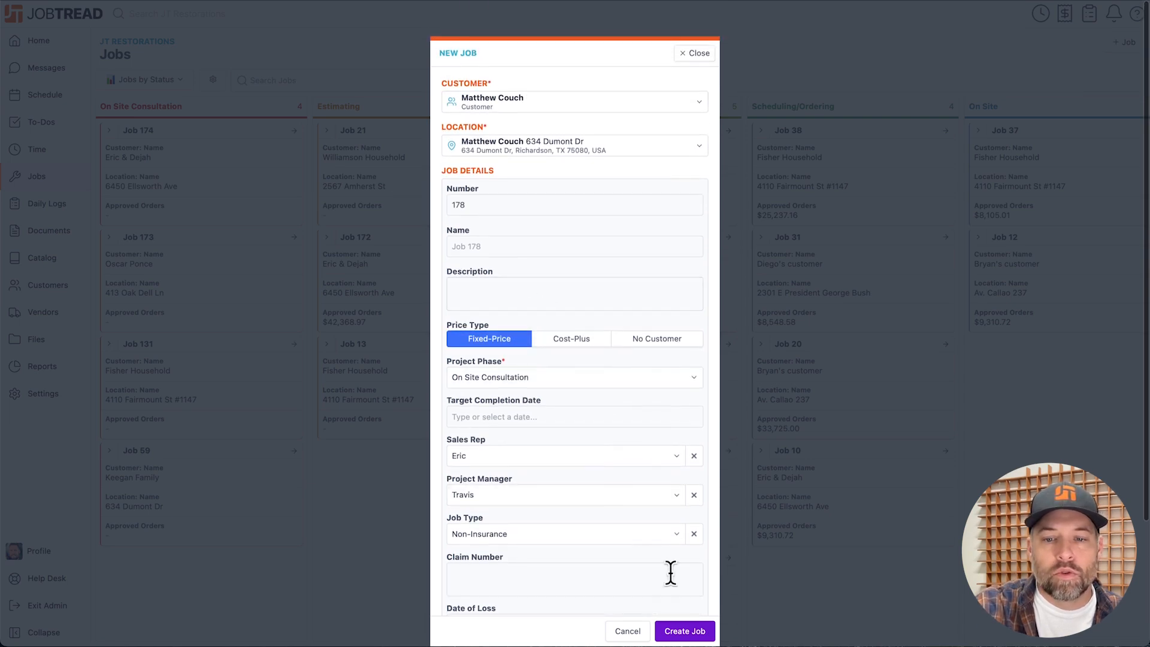
pyautogui.click(686, 631)
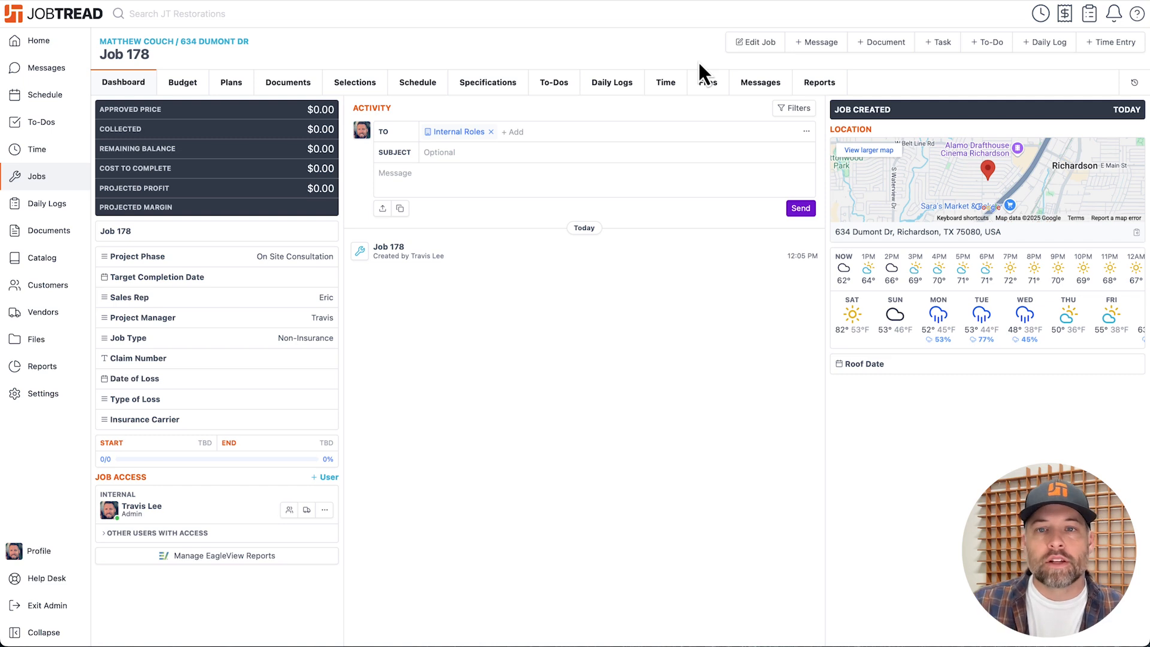
pyautogui.click(183, 83)
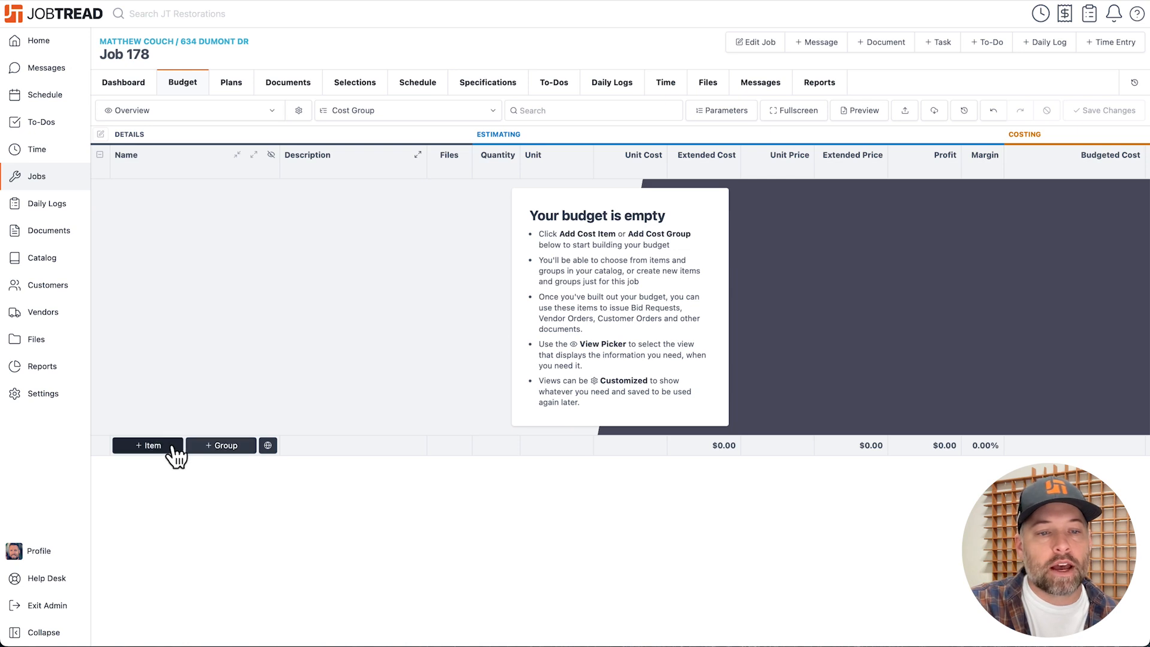
# Add the Cedar Wood Shake catalog item to the empty budget with a quantity of 50 squares.
pyautogui.click(150, 445)
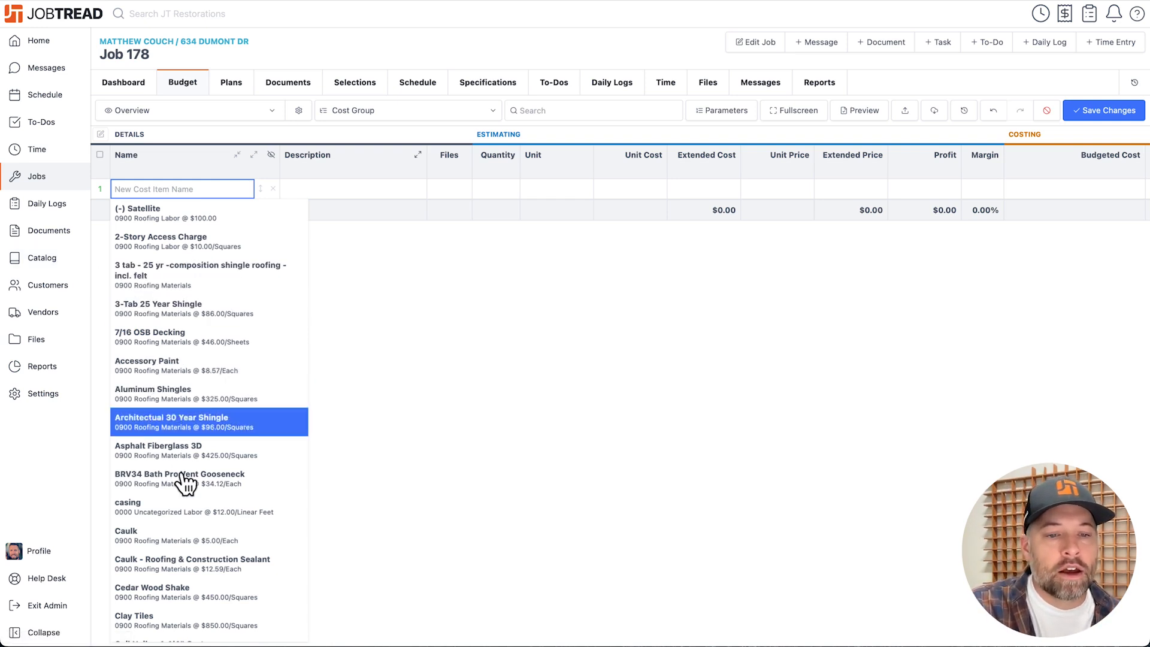
pyautogui.click(178, 602)
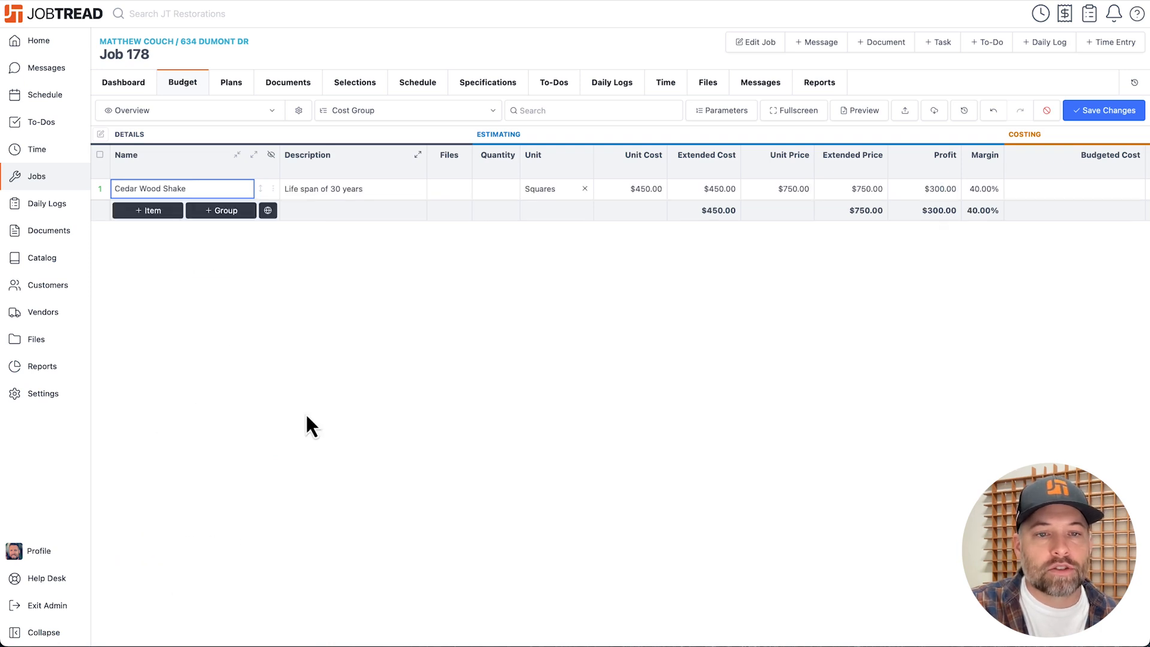
pyautogui.click(511, 193)
pyautogui.write('50')
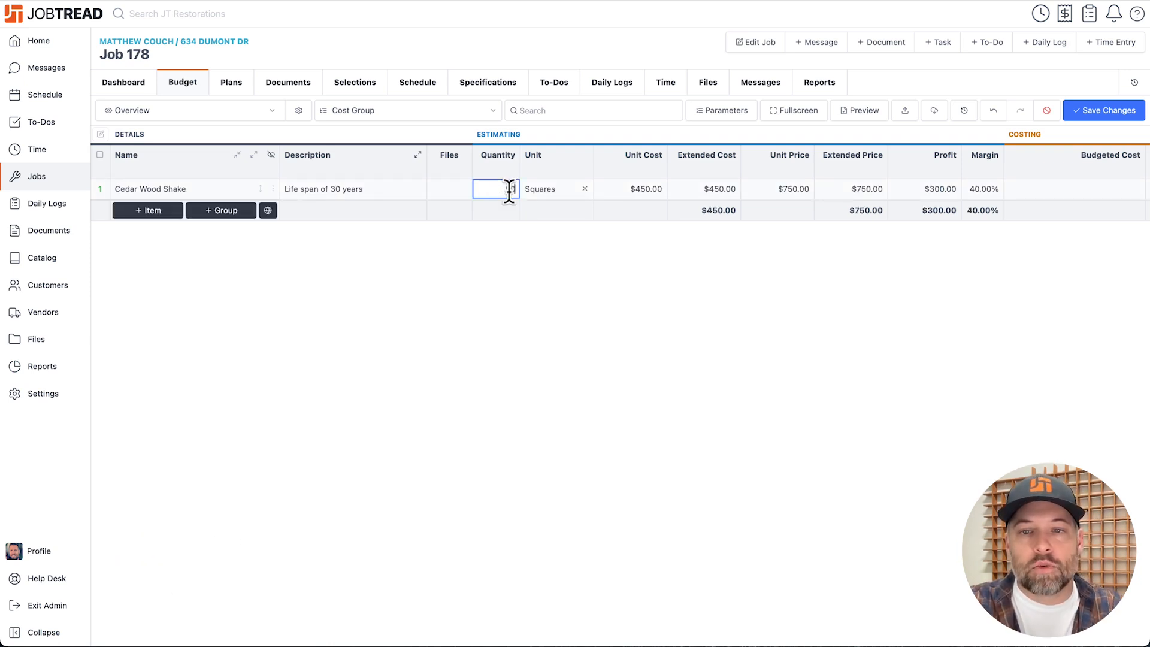
pyautogui.click(727, 290)
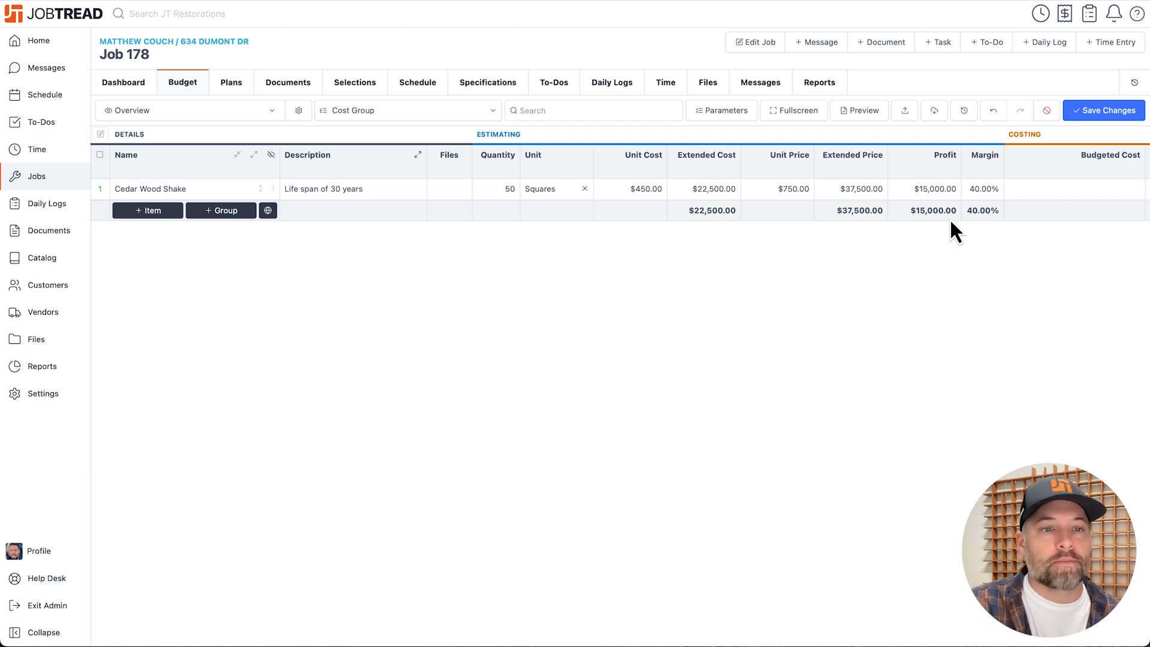
# Set the total price of all budget items to 150000 with a mass budget action, and discard the unsaved budget changes.
pyautogui.click(101, 155)
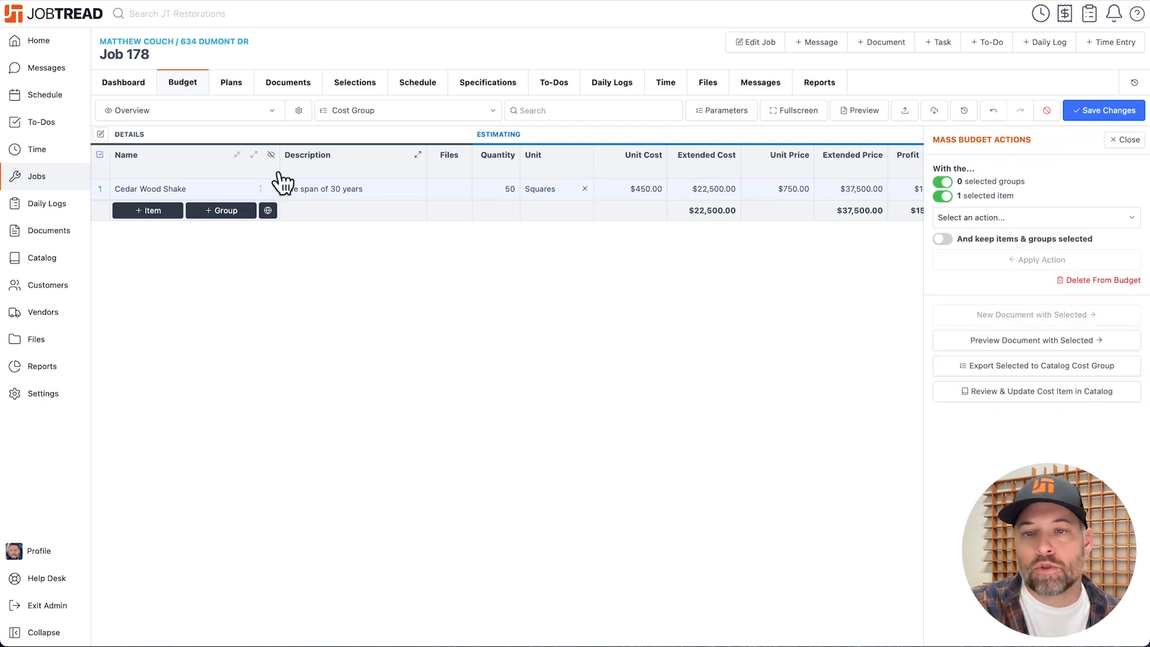
pyautogui.click(976, 219)
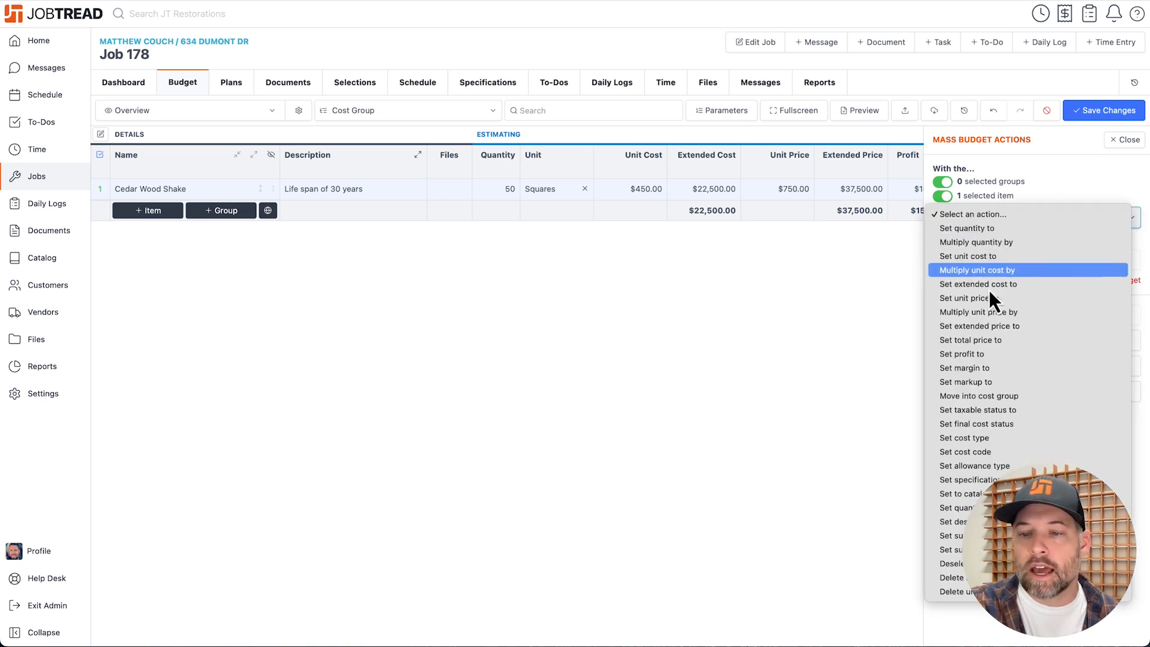
pyautogui.click(998, 340)
pyautogui.click(889, 243)
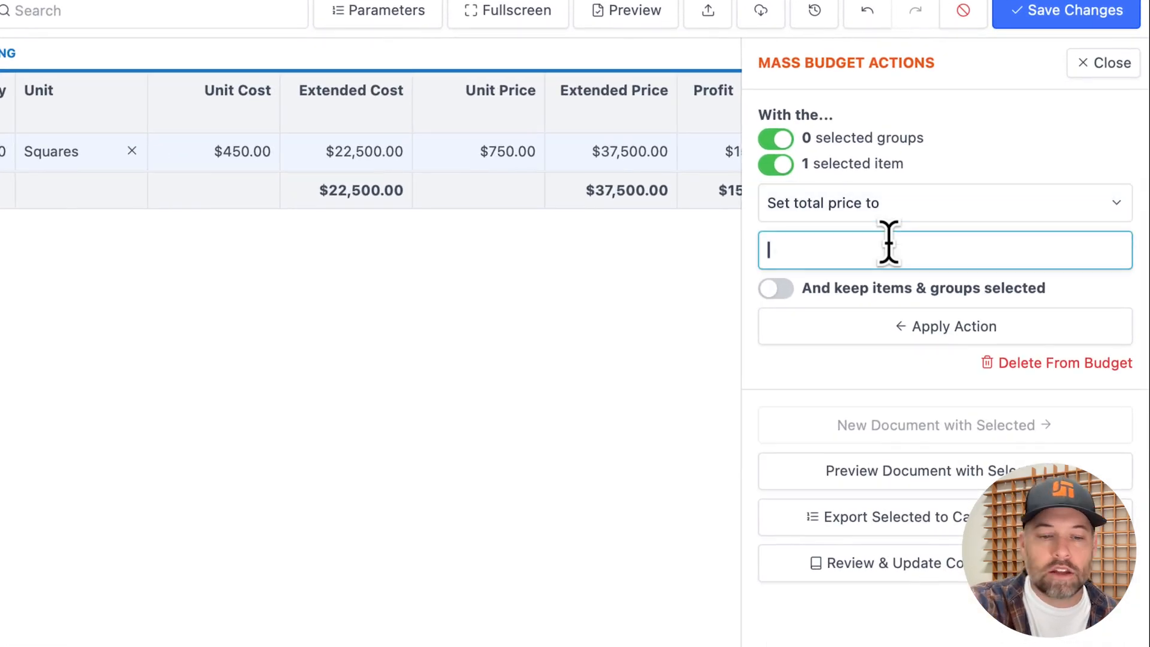
pyautogui.write('150000')
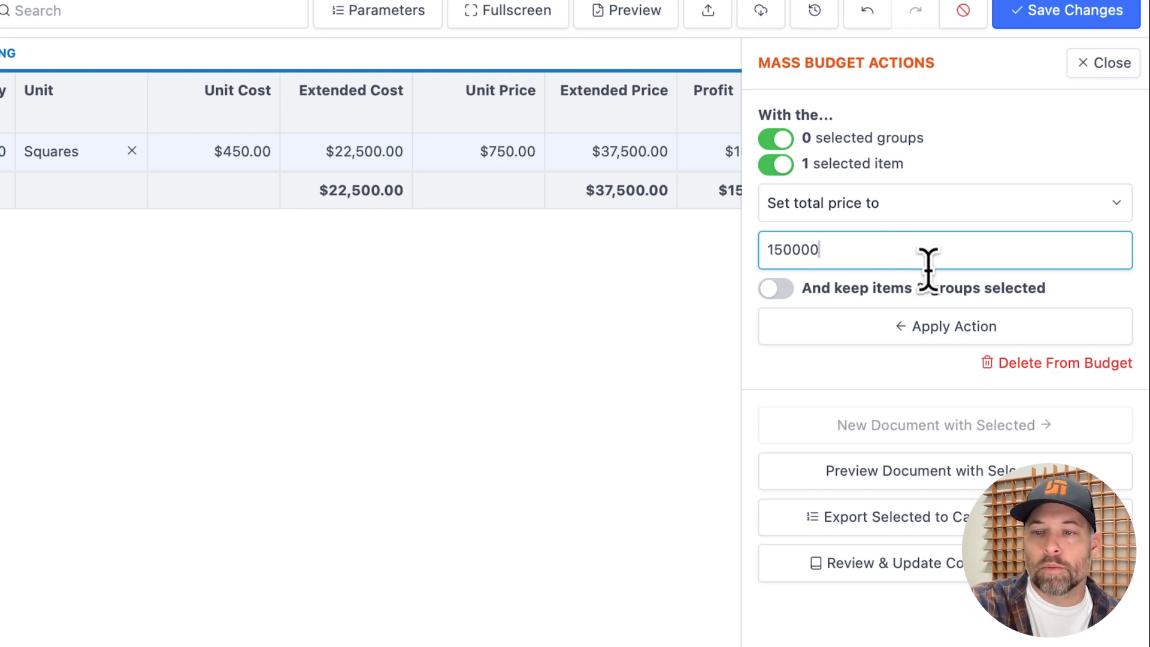
pyautogui.click(952, 327)
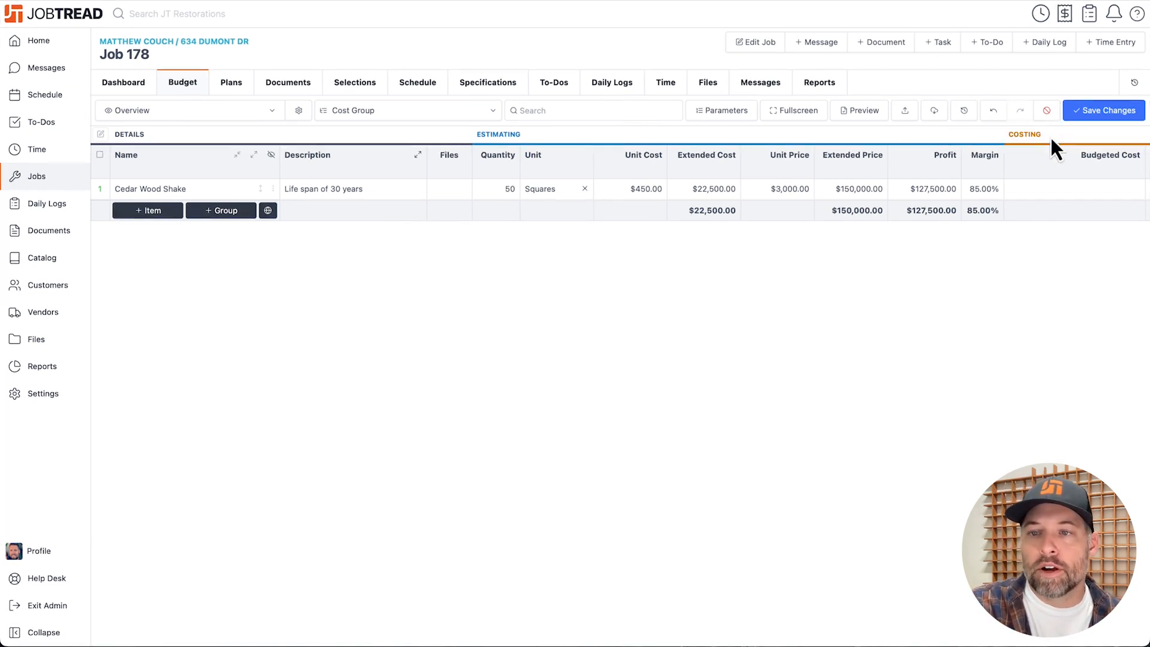
pyautogui.click(1046, 111)
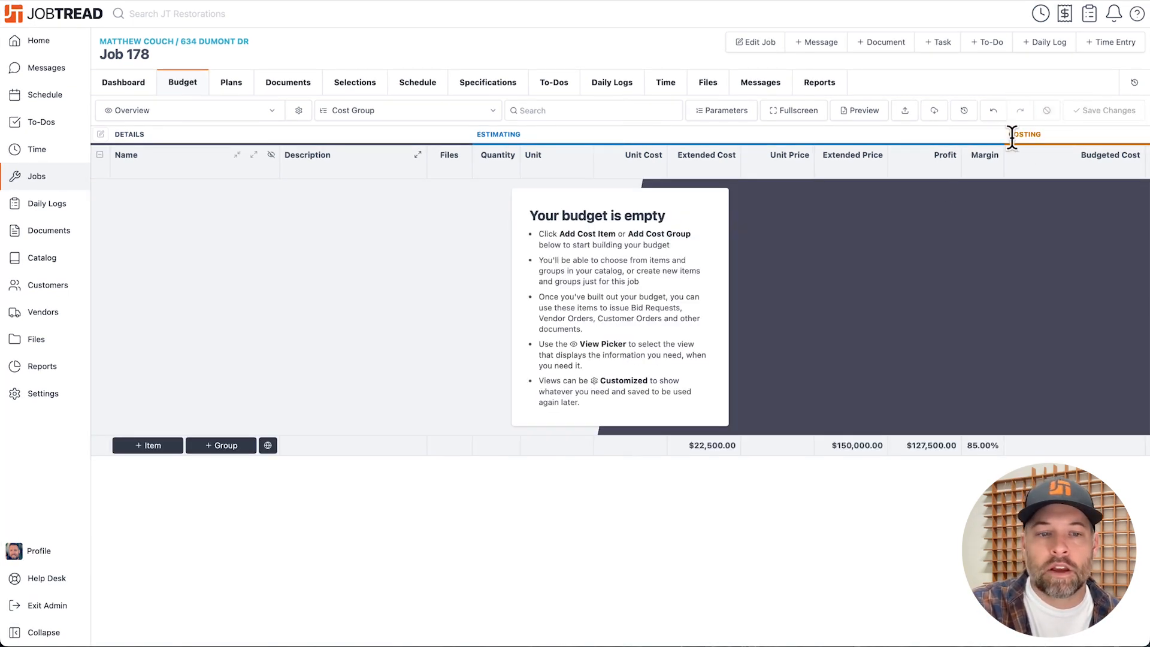
# Add the "* Eagle View Demo" cost group template to the budget and expand its groups down to the individual items.
pyautogui.click(226, 445)
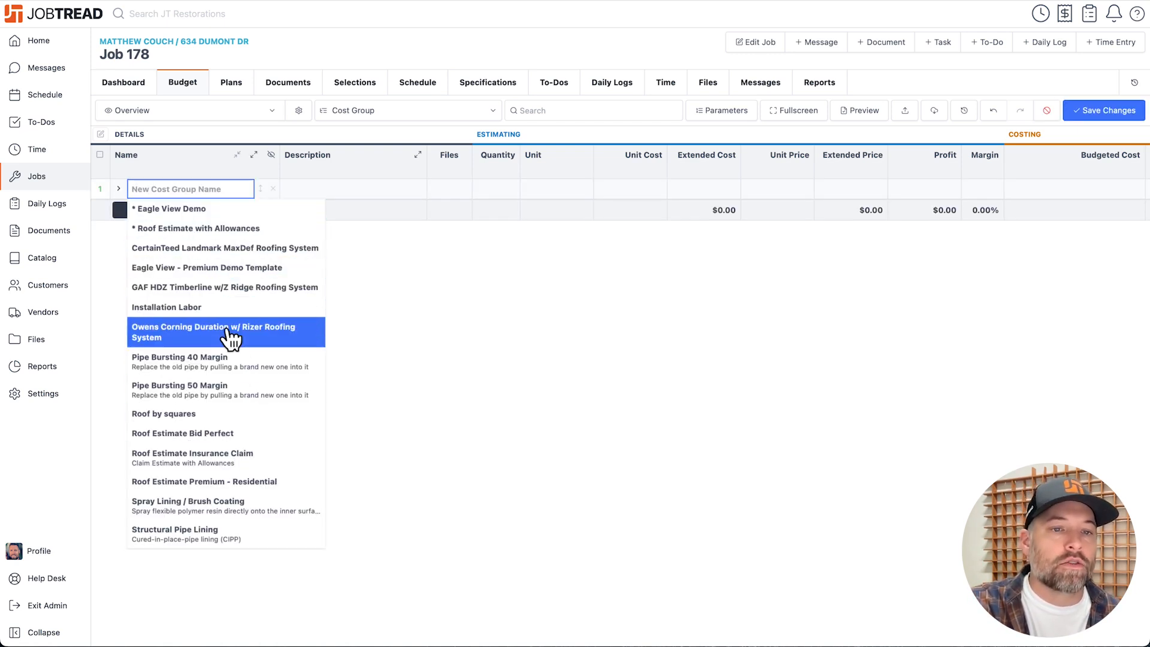
pyautogui.click(235, 209)
pyautogui.click(254, 156)
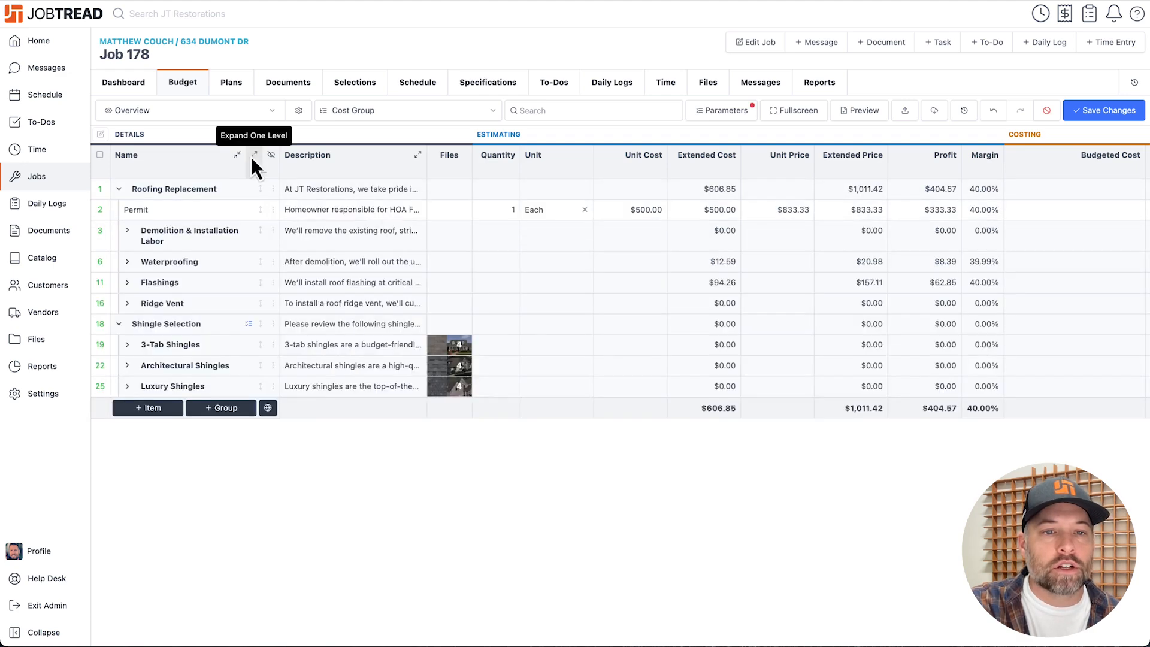
pyautogui.click(254, 157)
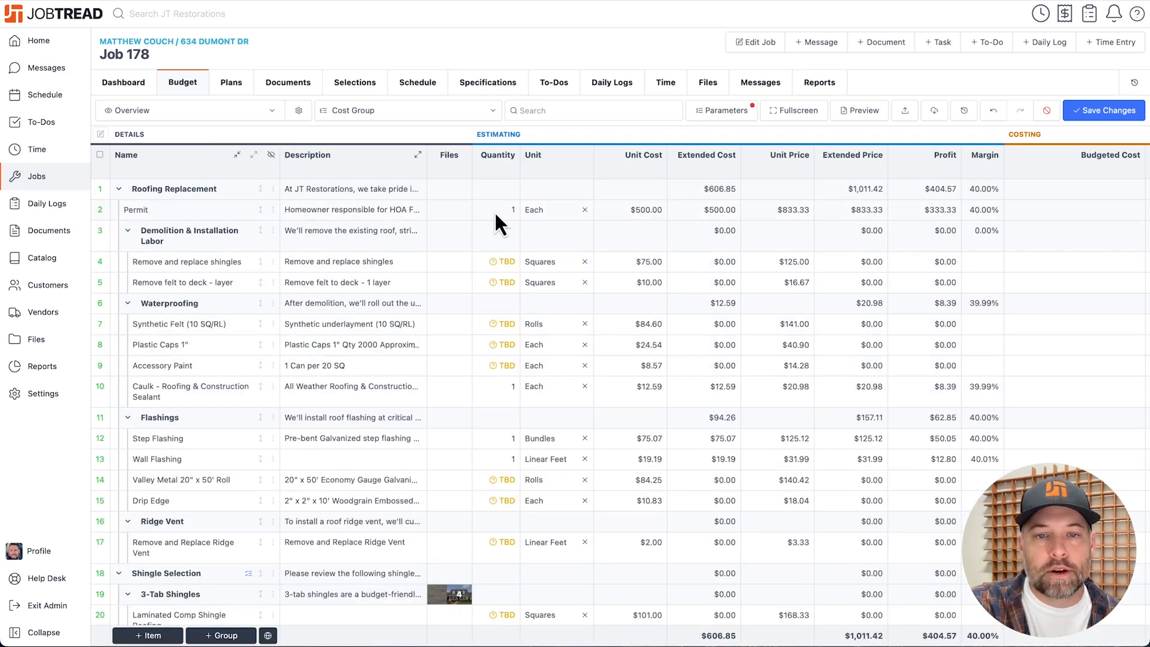
# Review the budget's item quantities and open the cost item details of "Remove and replace shingles" to examine its quantity formula.
pyautogui.scroll(-3, 494, 210)
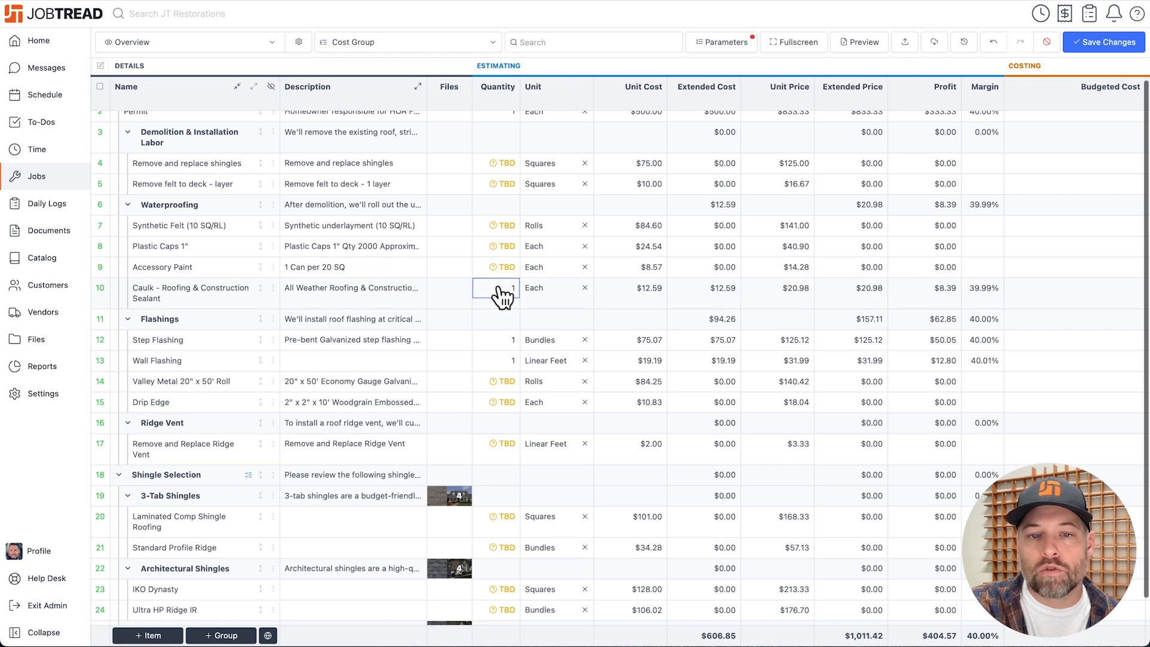
pyautogui.scroll(1, 502, 296)
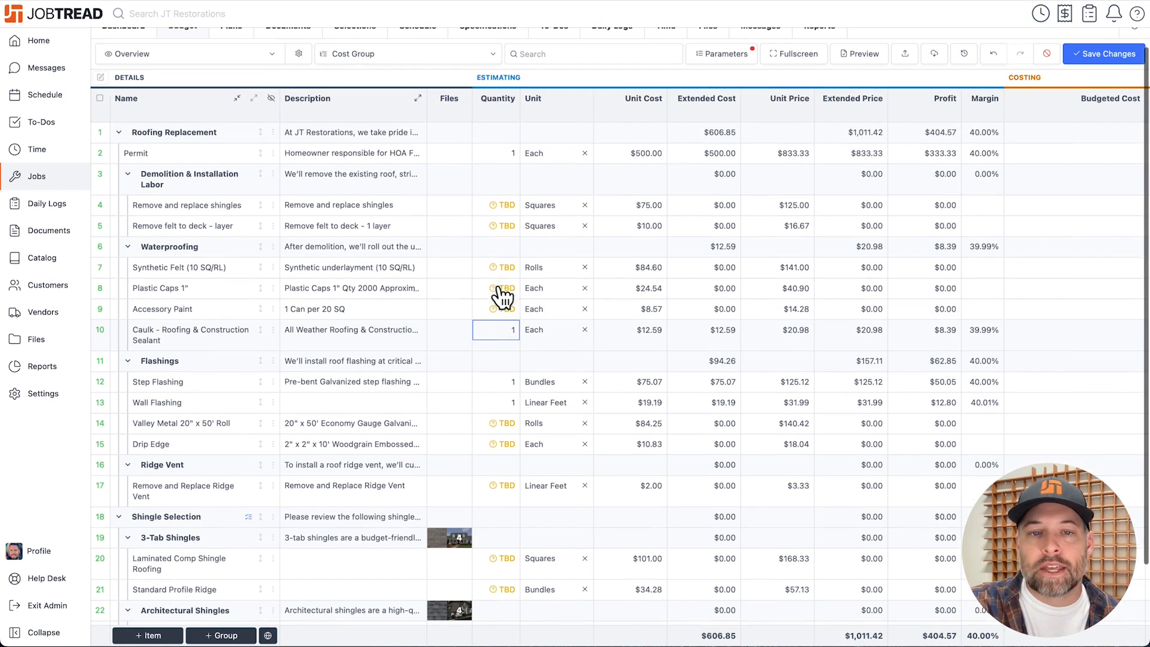
pyautogui.moveTo(507, 210)
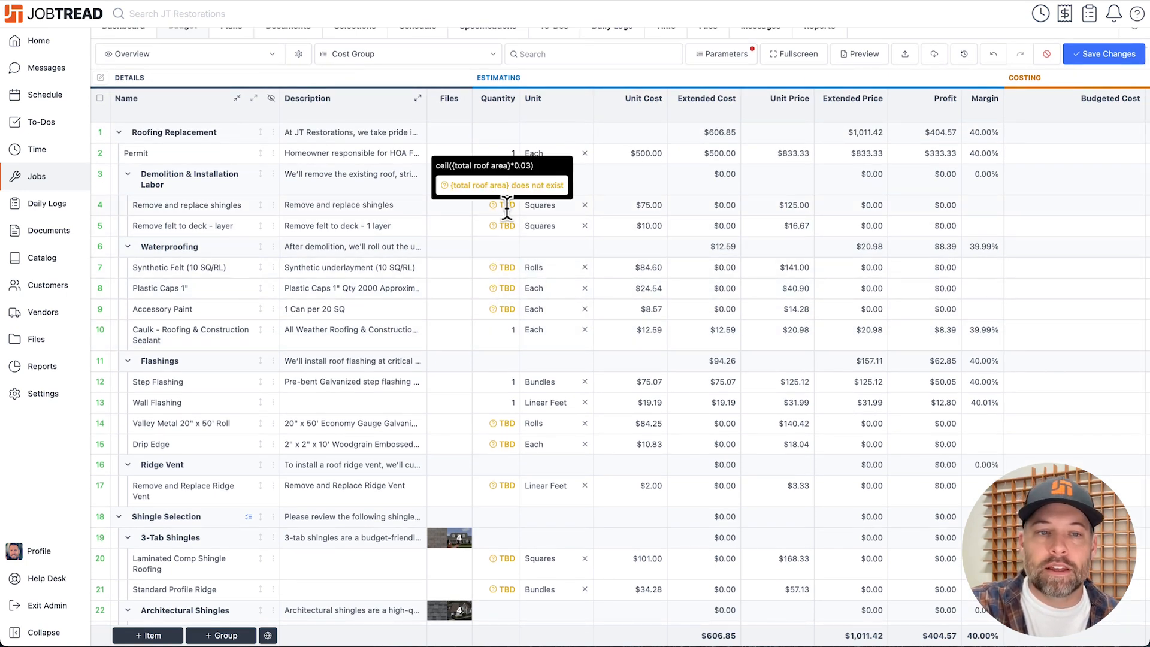
pyautogui.click(273, 204)
pyautogui.click(305, 206)
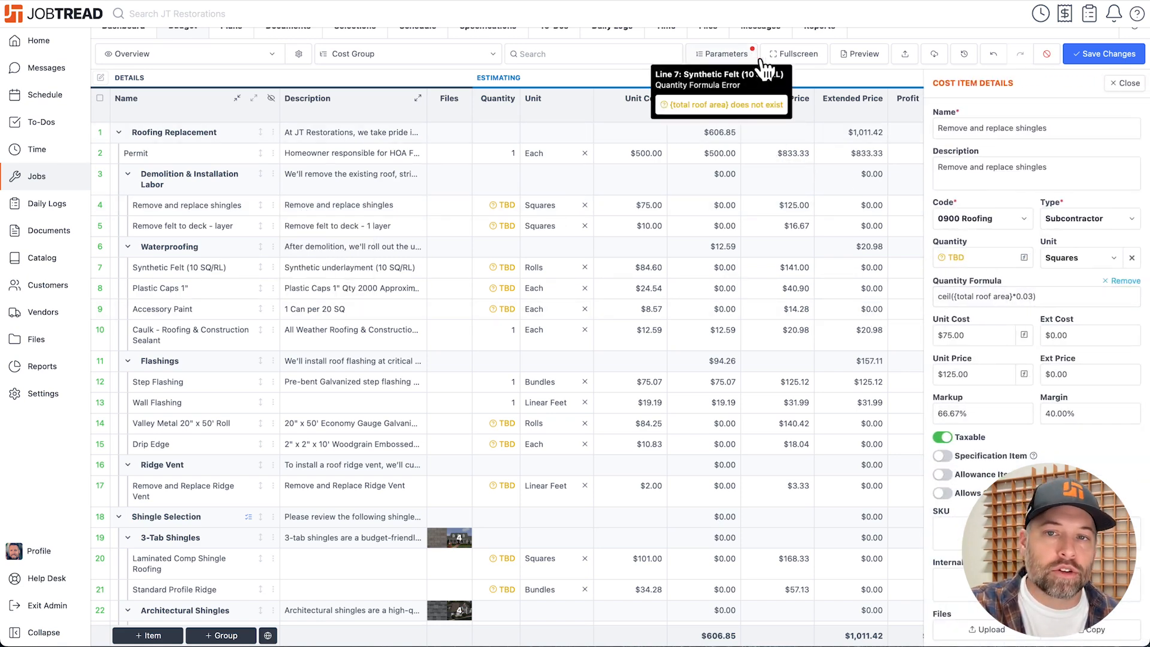
pyautogui.scroll(1, 787, 142)
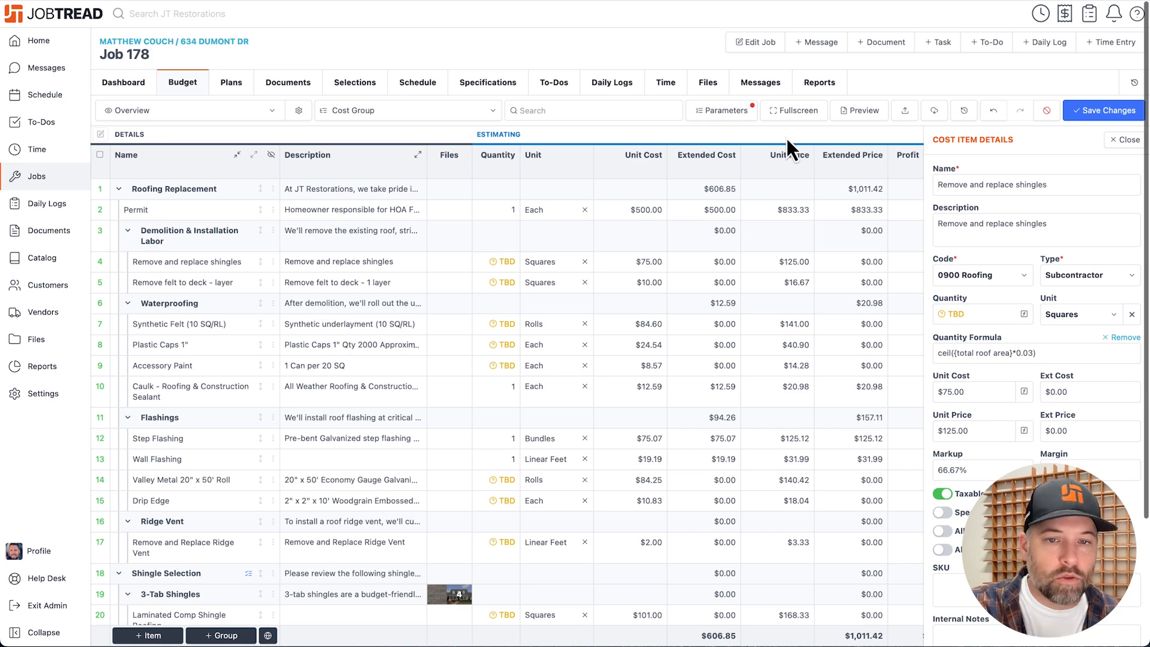
# Look through the Roofing template groups in the global catalog without adding any, and save the budget changes.
pyautogui.click(268, 636)
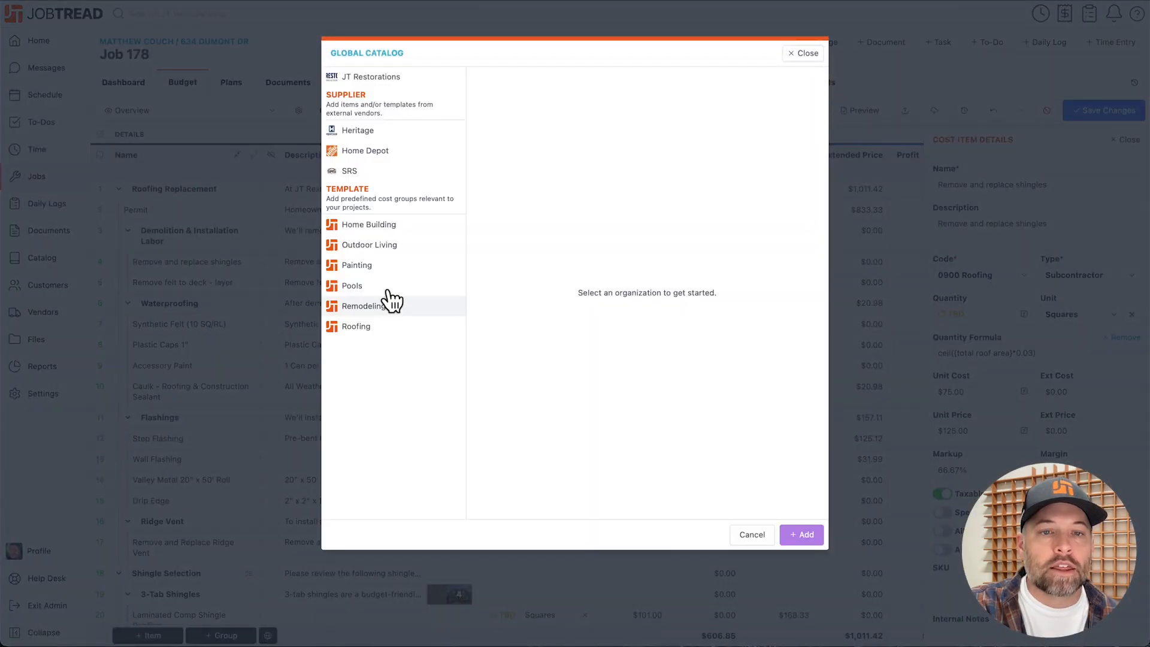
pyautogui.click(384, 328)
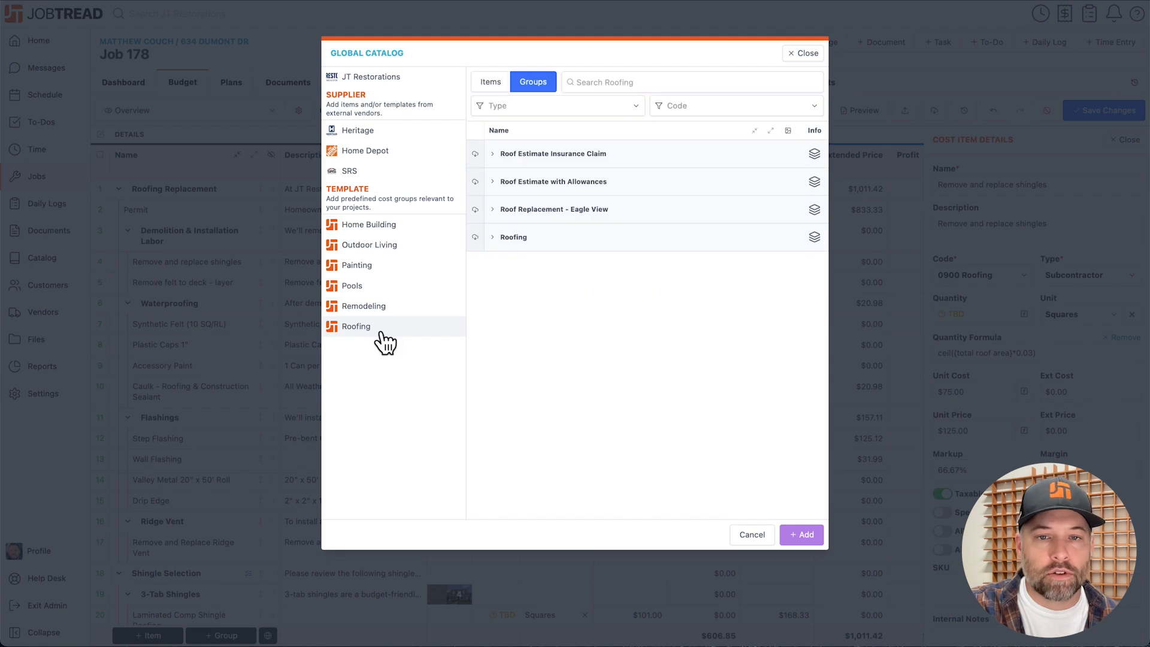
pyautogui.click(800, 55)
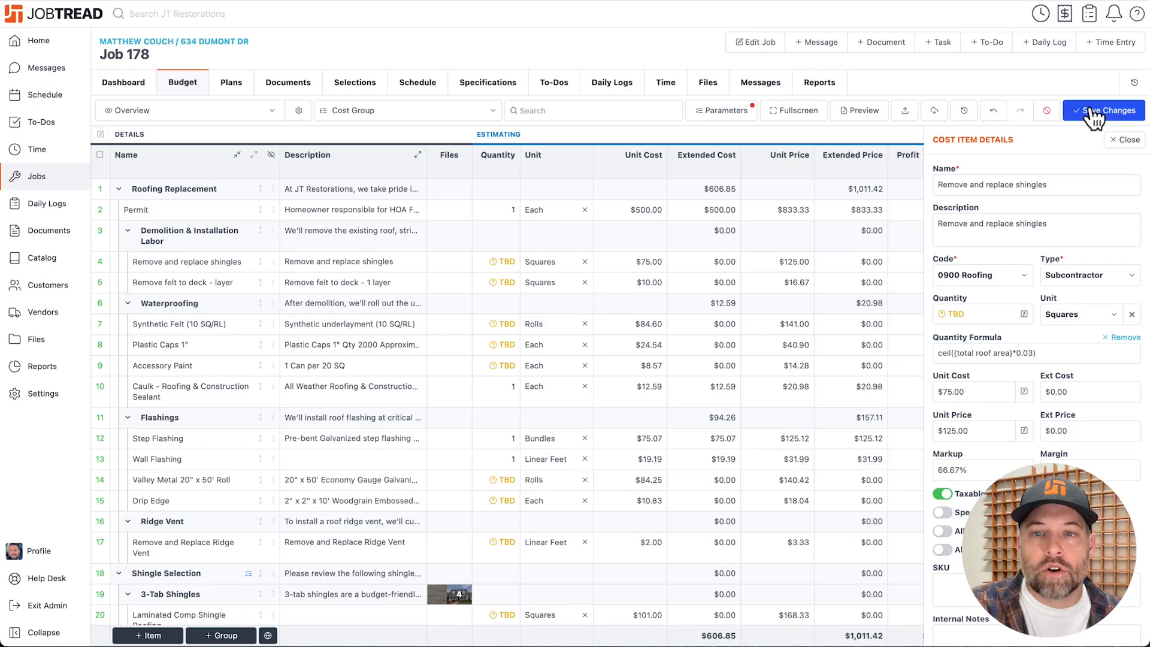
pyautogui.click(1093, 108)
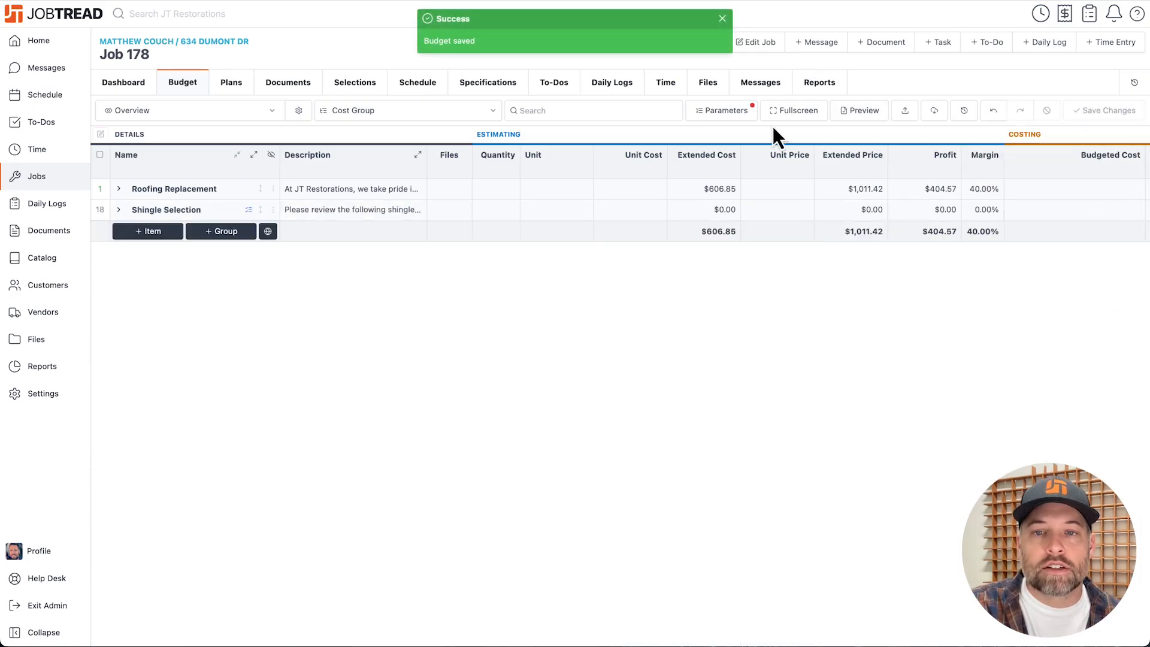
# Check the job parameters, and add the Premium - Residential EagleView report dated Sep 11, 2024 to the job.
pyautogui.click(734, 116)
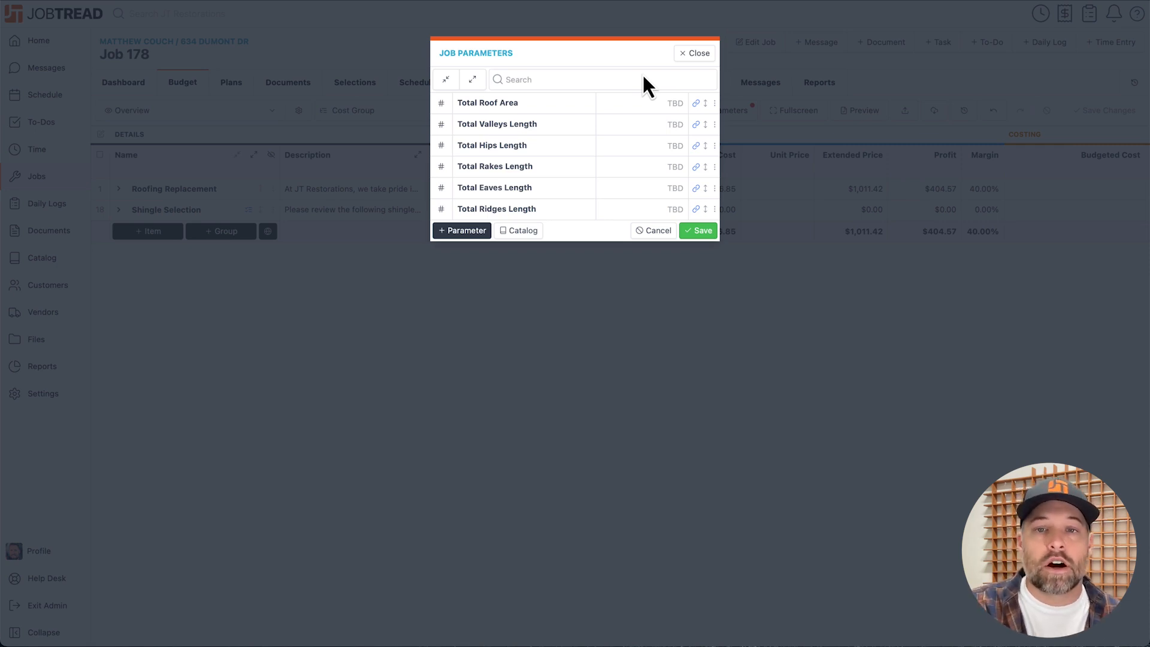
pyautogui.click(693, 54)
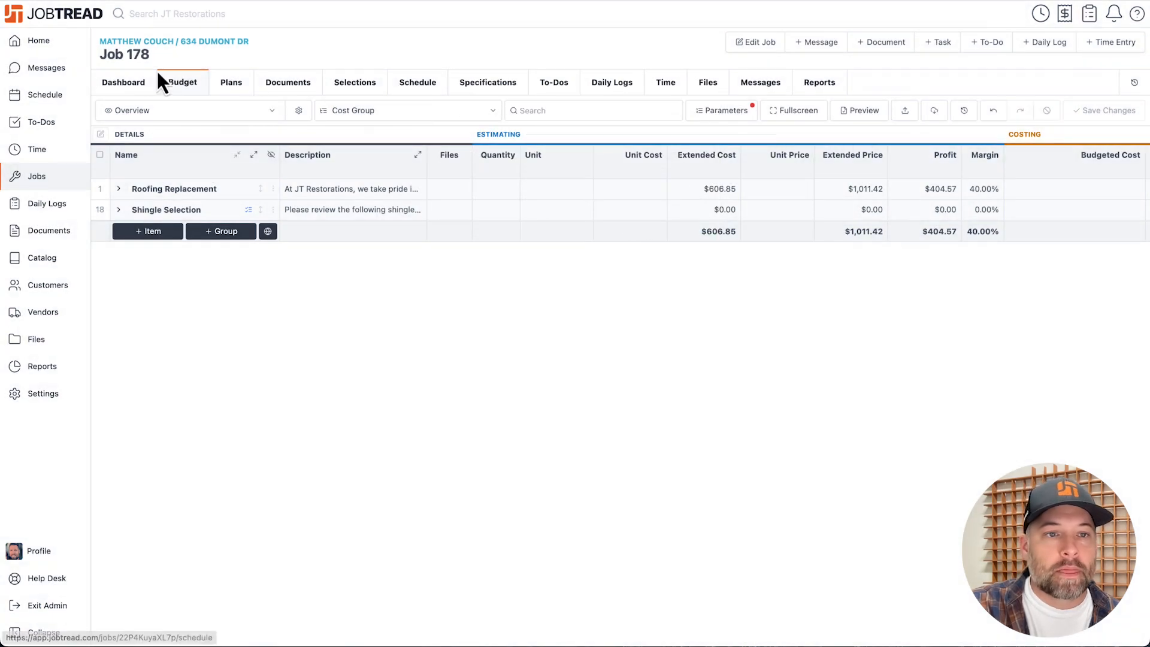
pyautogui.click(133, 85)
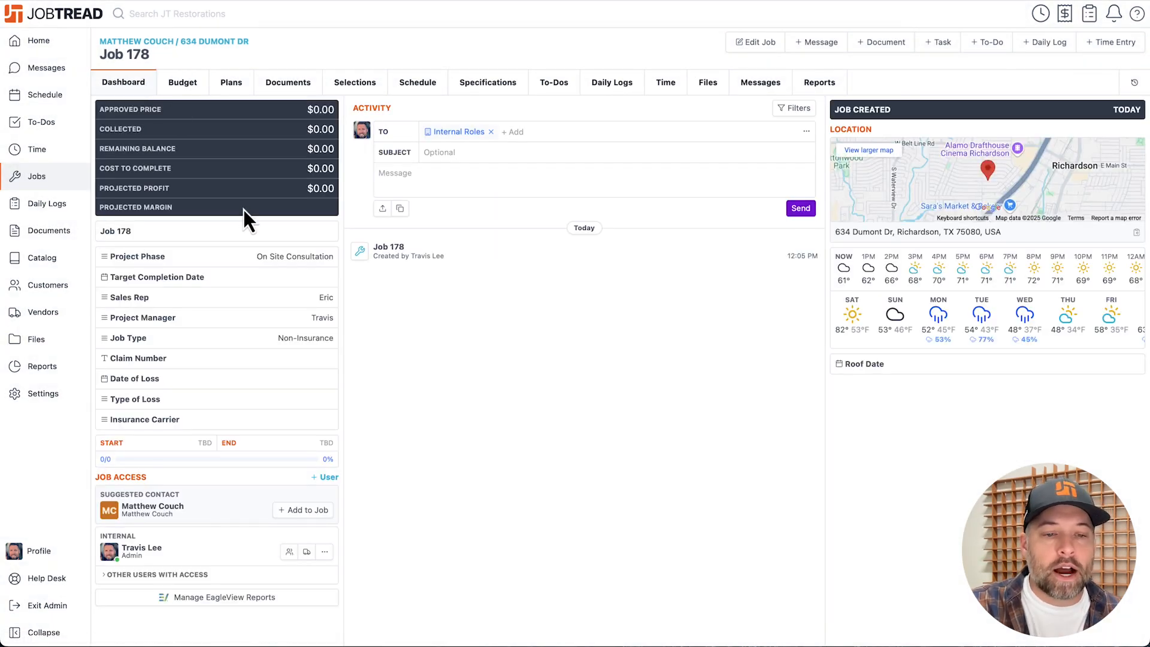
pyautogui.click(254, 599)
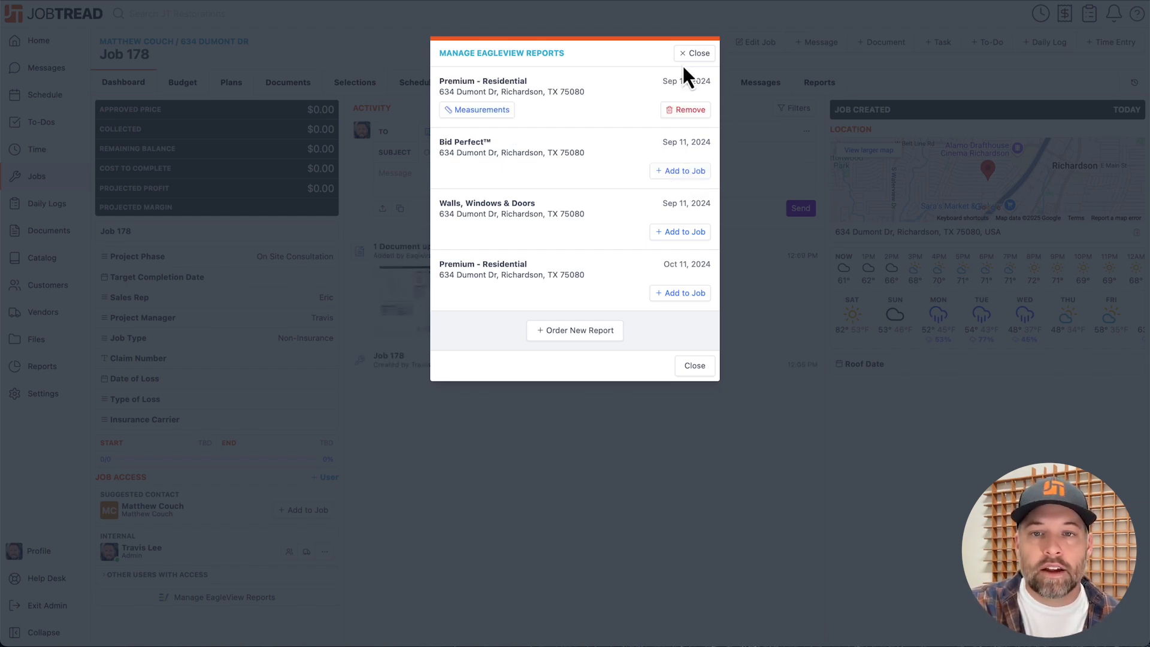
pyautogui.click(695, 53)
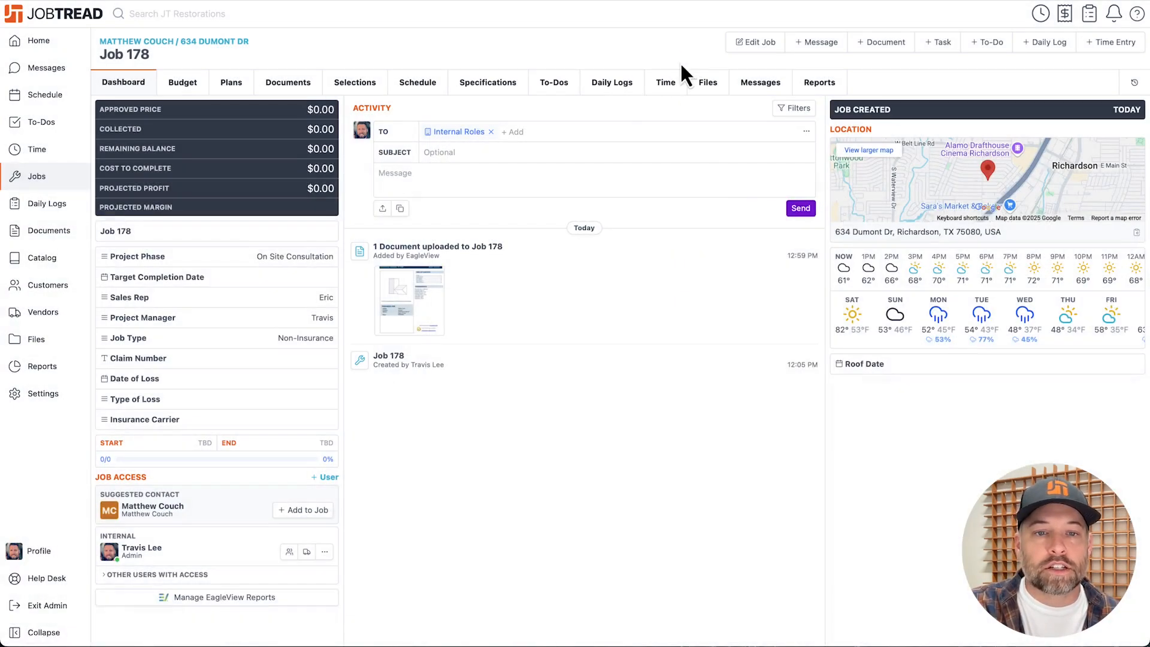
# Review the uploaded EagleView Premium Report, and import all of its measurements into the job parameters.
pyautogui.click(412, 303)
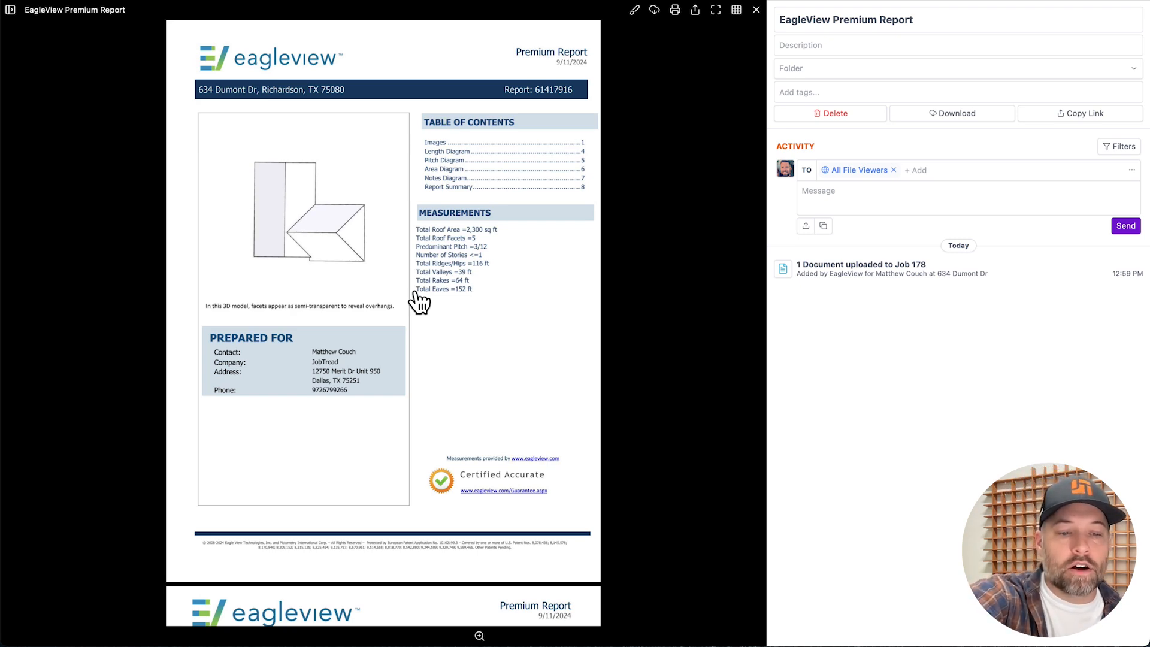
pyautogui.press('Escape')
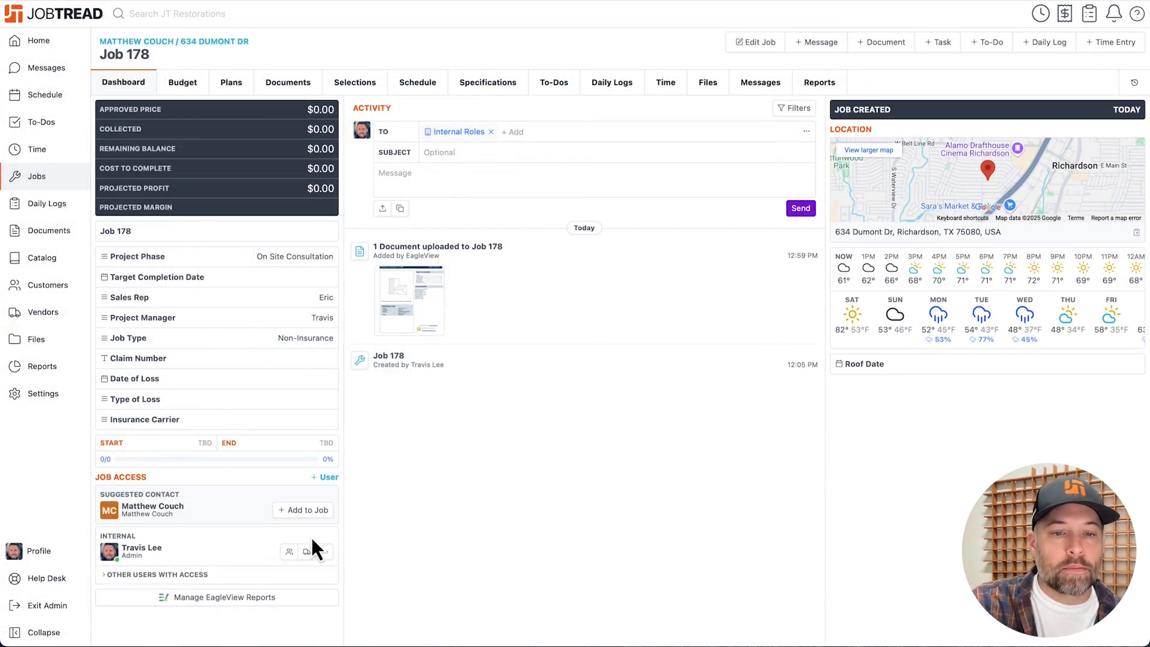
pyautogui.click(272, 597)
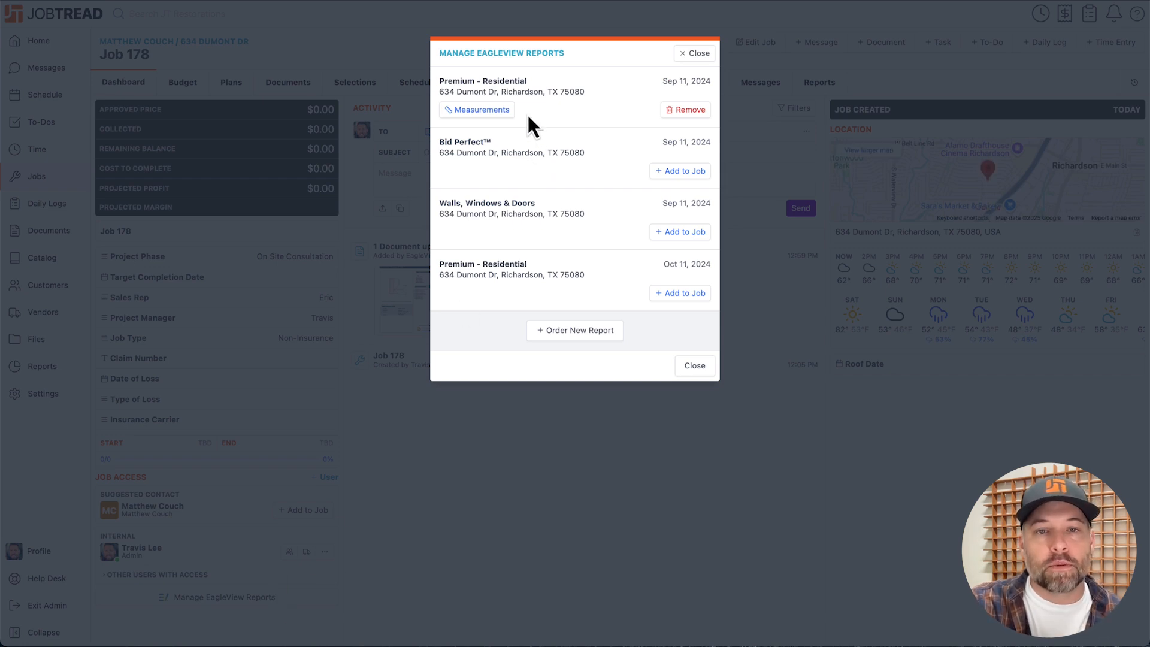
pyautogui.click(497, 111)
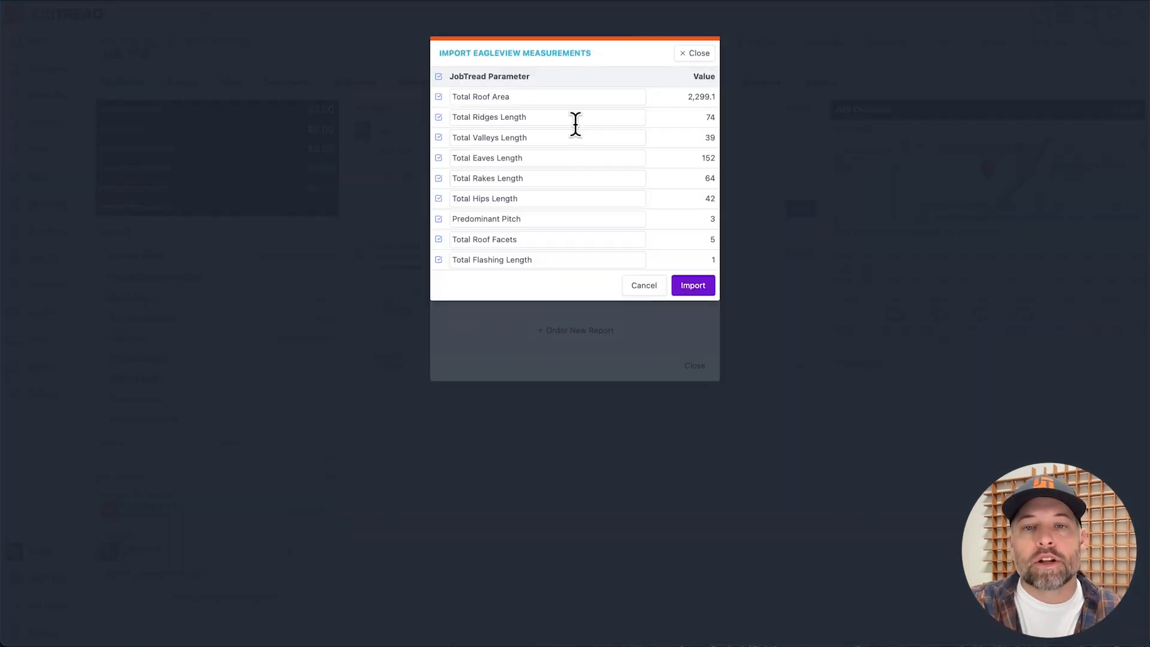
pyautogui.click(694, 286)
pyautogui.click(695, 367)
# Return to the job budget, expand all groups down to the individual items, and save the recalculated budget.
pyautogui.click(186, 86)
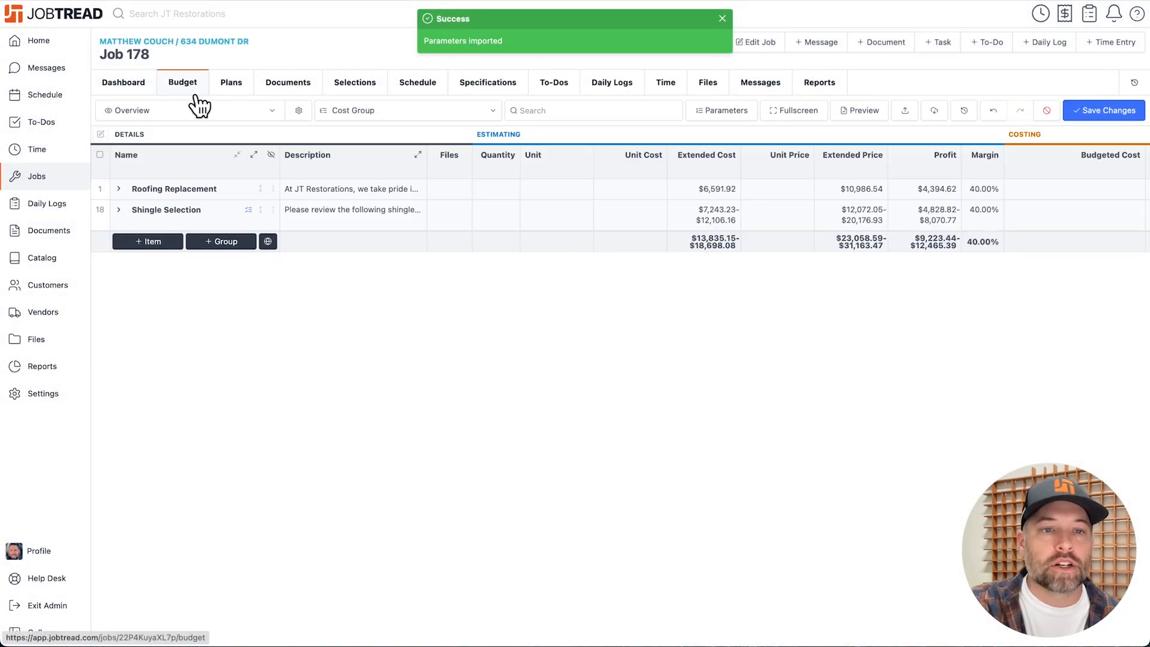
pyautogui.click(256, 155)
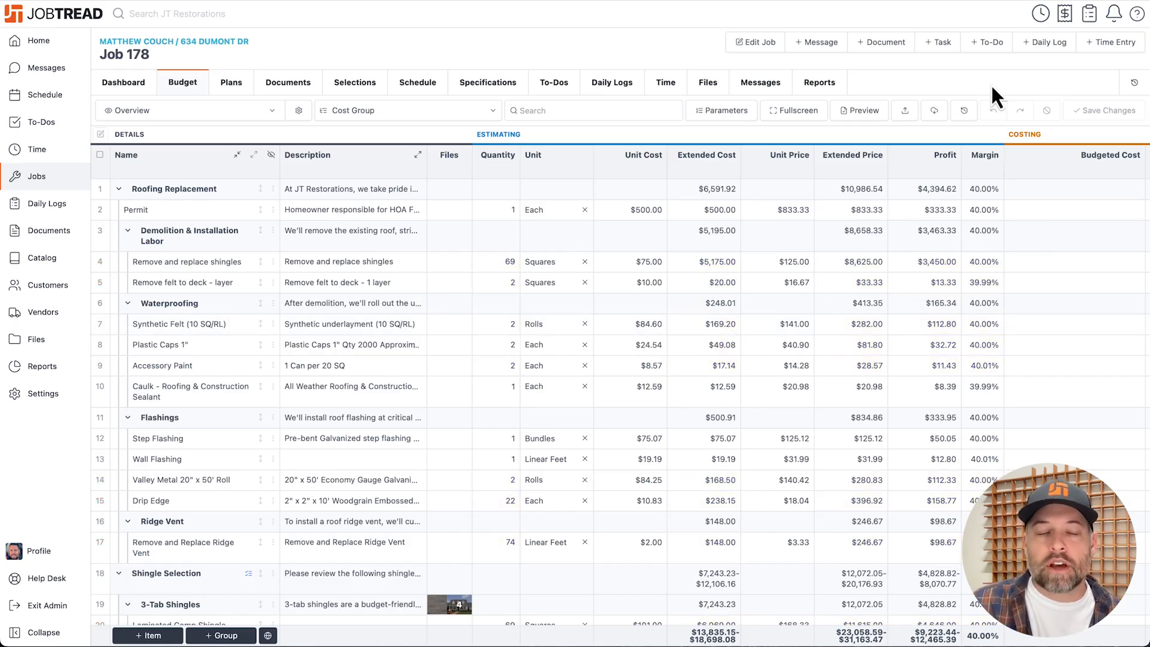
# Create a new customer order document for the job from the Proposal template.
pyautogui.click(887, 43)
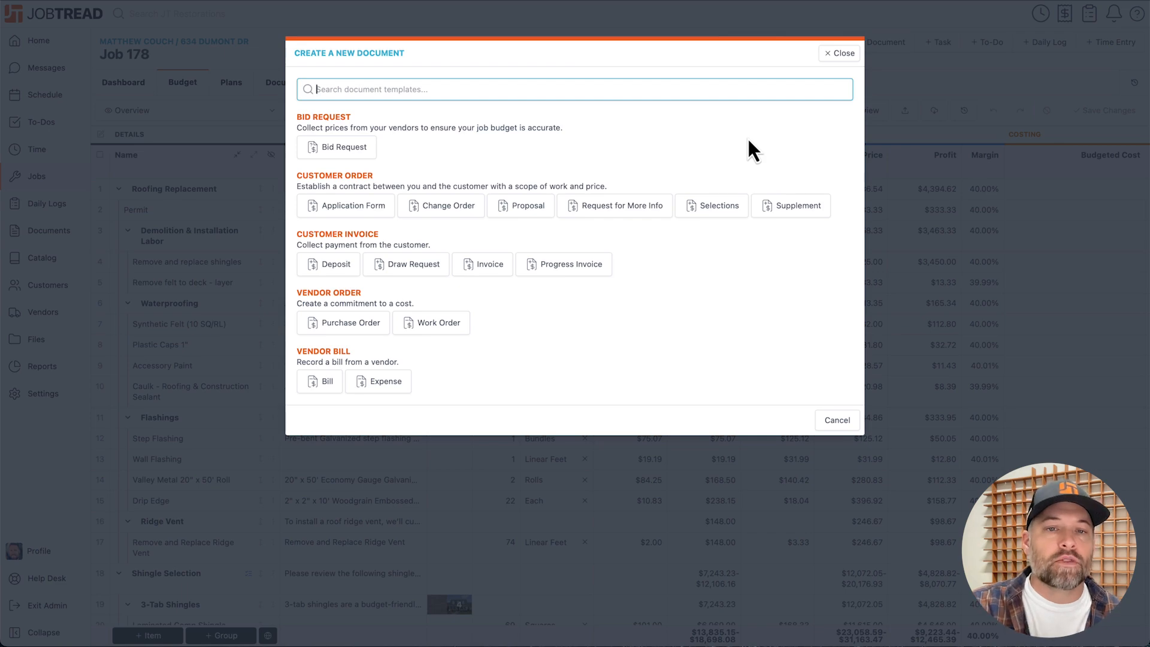
pyautogui.click(542, 206)
pyautogui.click(837, 205)
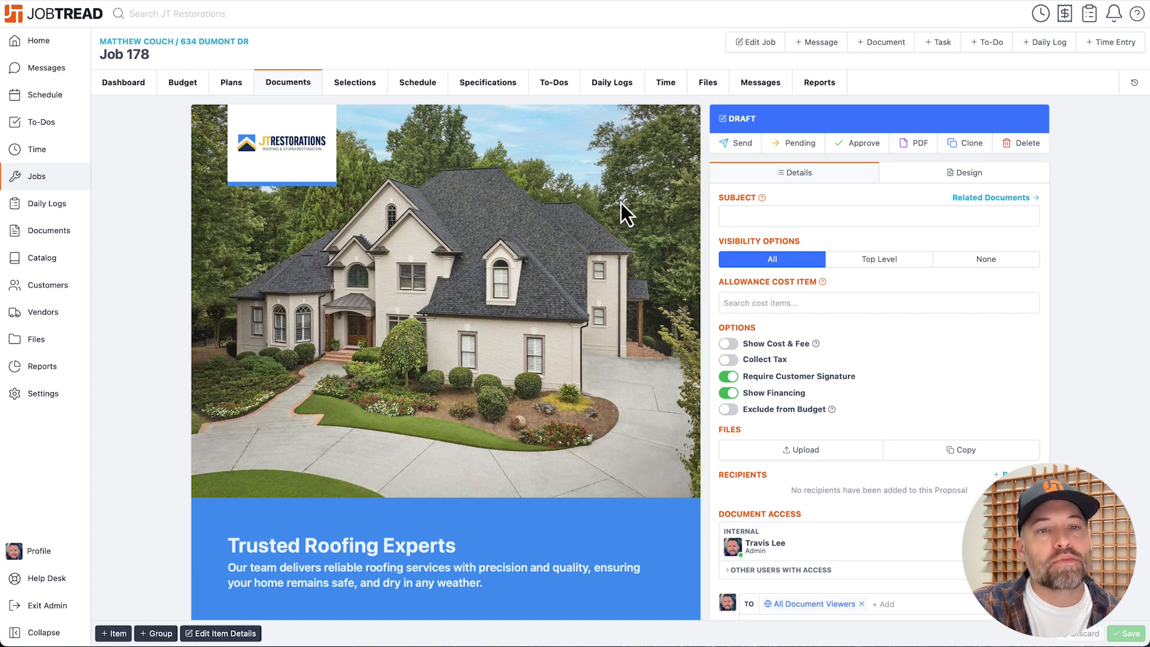
# Review the draft proposal from the cover page through the Roofing Replacement and Shingle Selection sections.
pyautogui.scroll(-3, 621, 203)
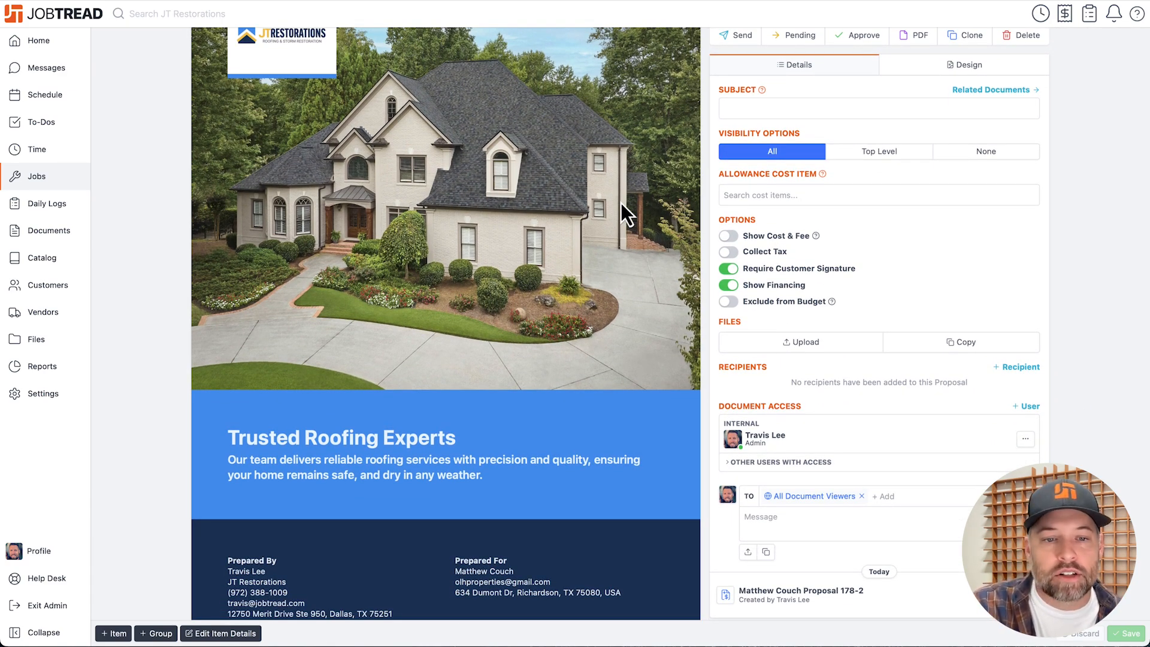
pyautogui.scroll(-10, 623, 212)
pyautogui.scroll(-4, 622, 206)
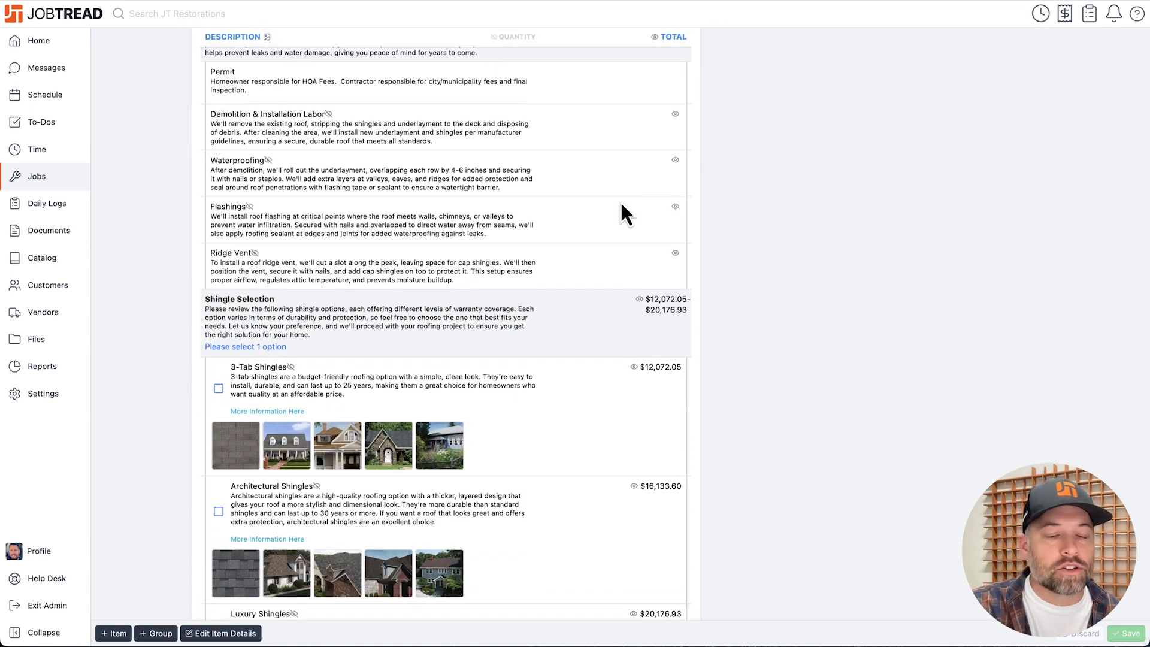
pyautogui.scroll(3, 622, 205)
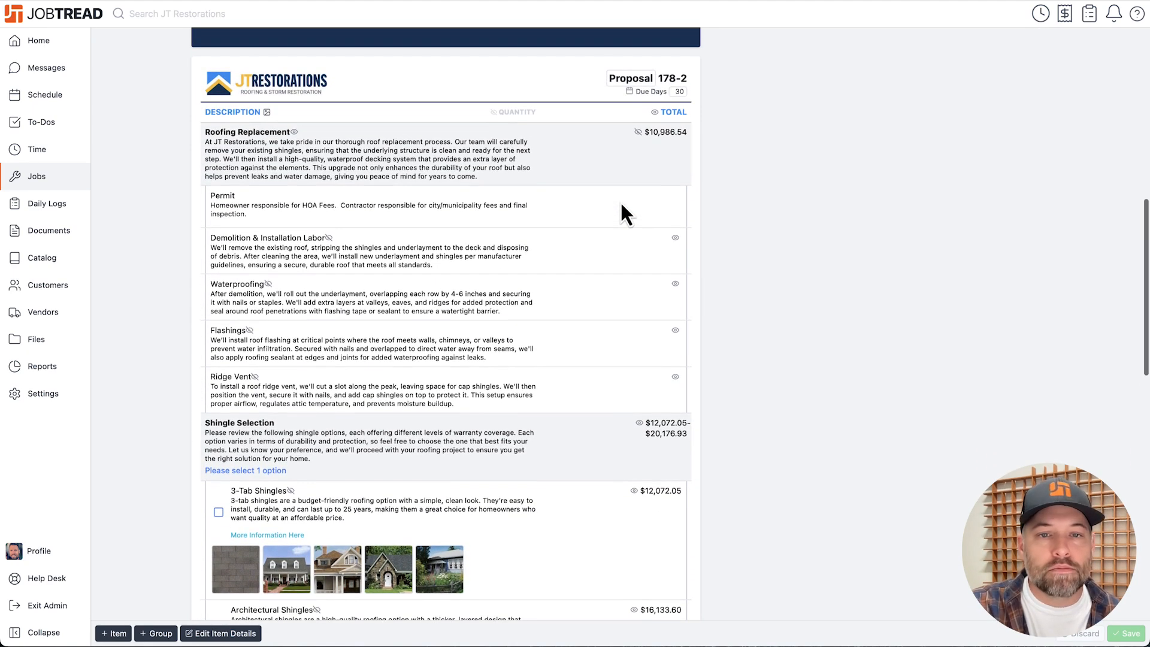
# Try toggling the visibility of the proposal's Quantity and Total columns.
pyautogui.click(495, 113)
pyautogui.click(555, 119)
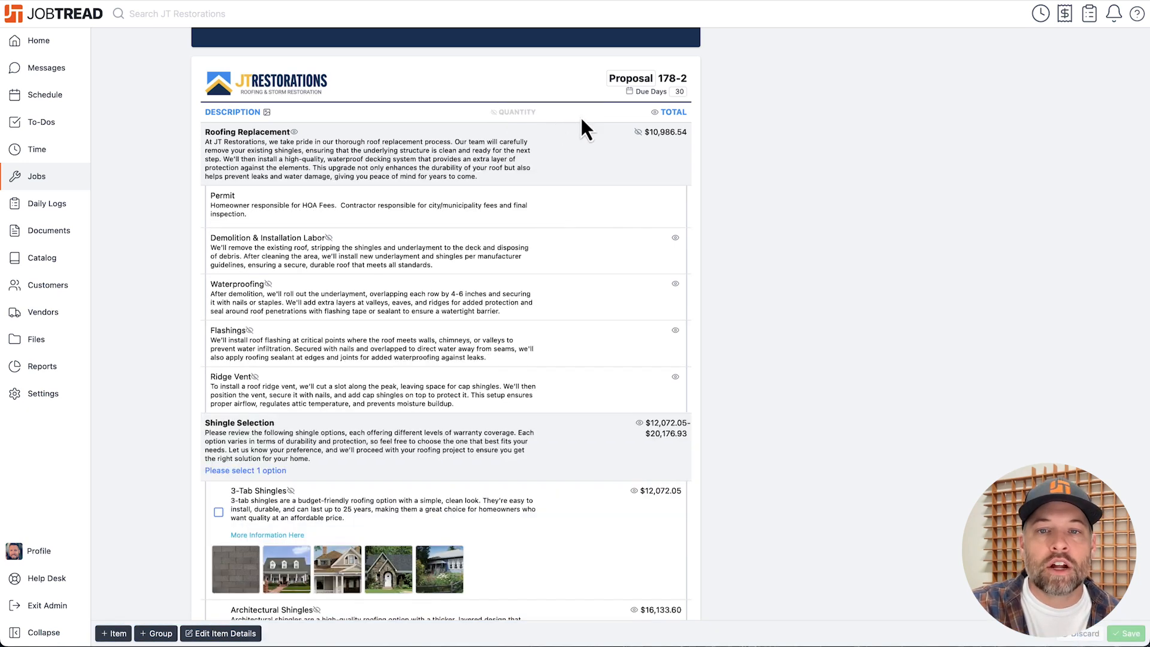
pyautogui.click(660, 118)
pyautogui.click(659, 118)
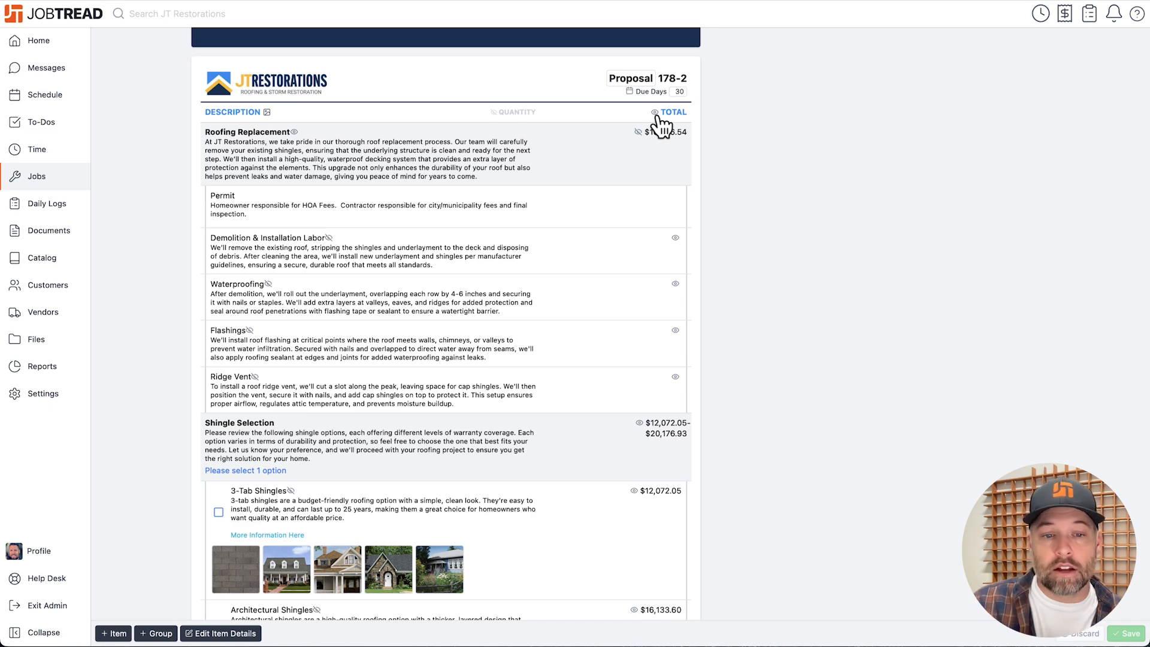
# Try the Architectural Shingles option in the proposal's Shingle Selection, and read through the financing line and the Terms and Conditions.
pyautogui.scroll(-5, 752, 282)
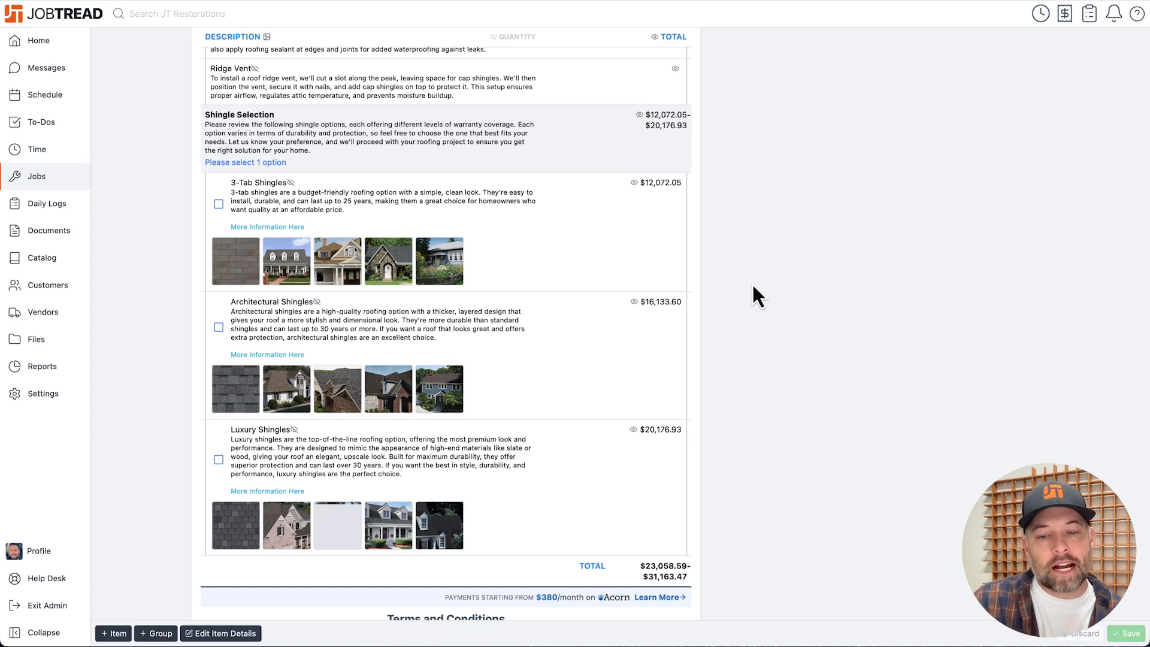
pyautogui.click(219, 328)
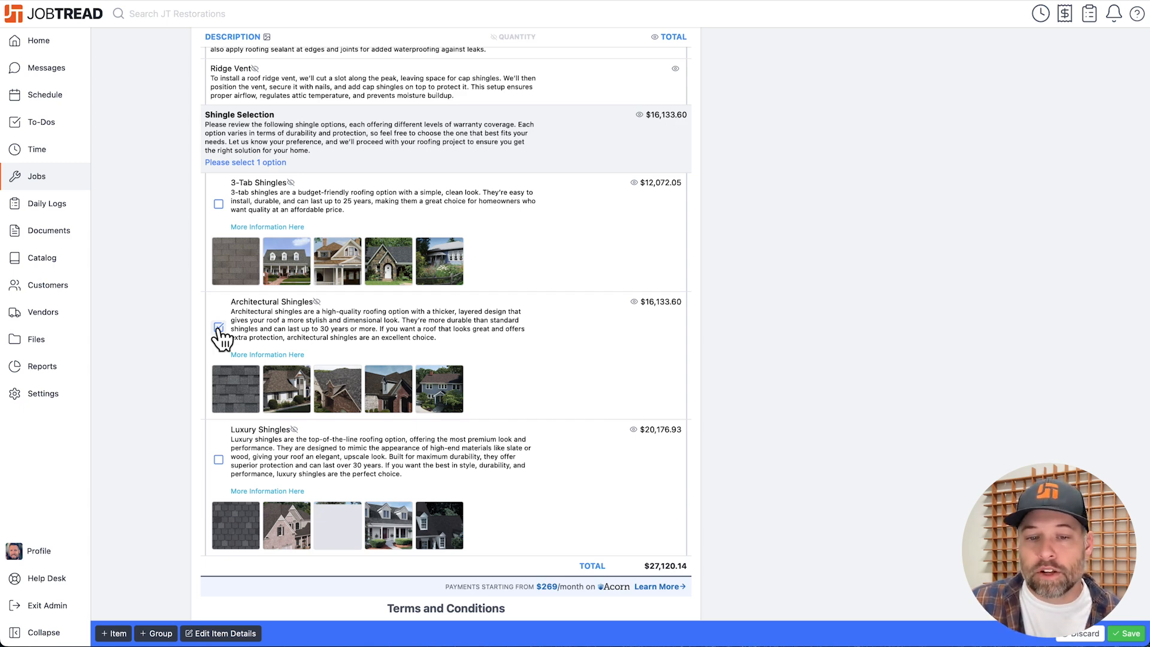
pyautogui.scroll(-6, 804, 429)
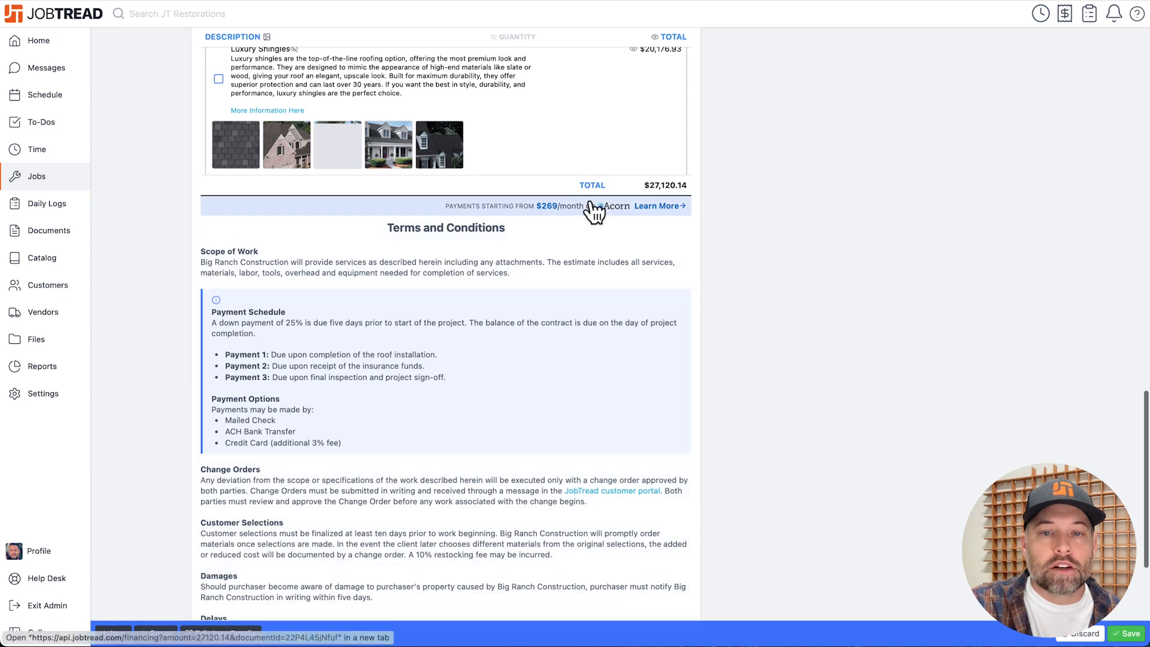
pyautogui.scroll(-2, 739, 248)
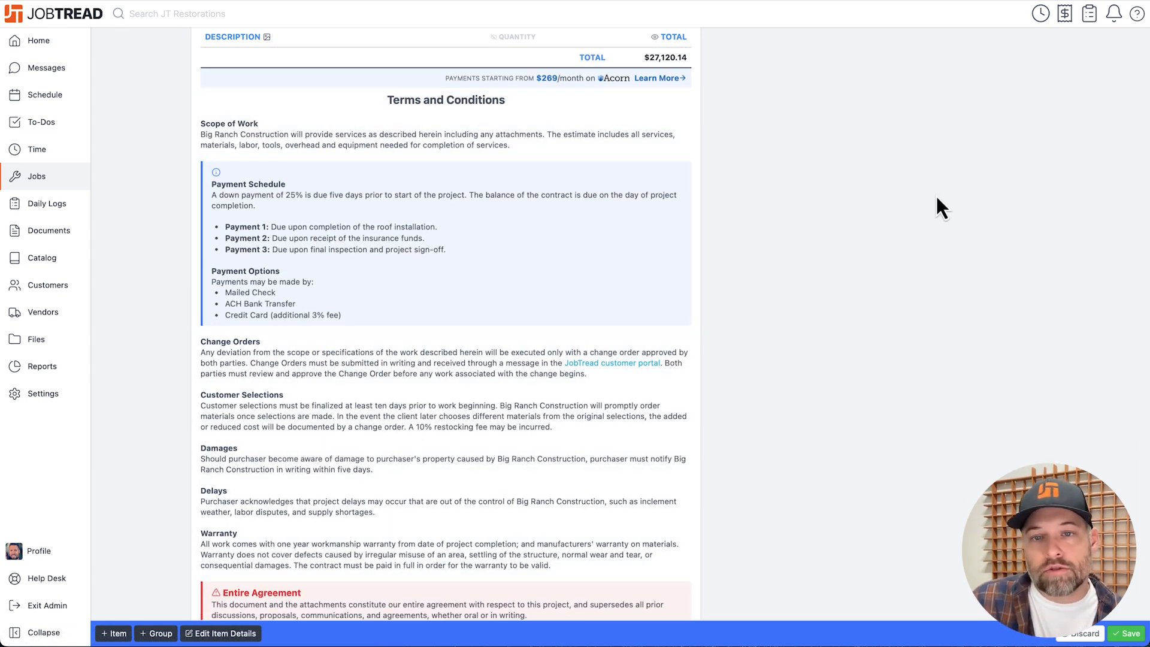
pyautogui.scroll(3, 936, 198)
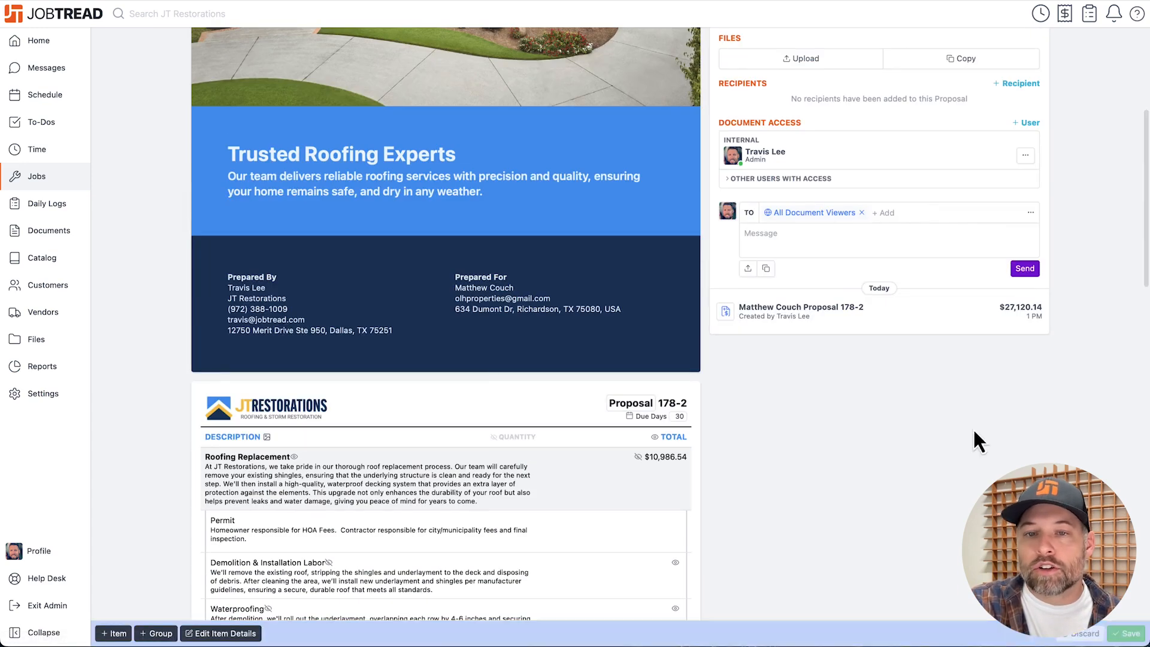
pyautogui.scroll(10, 973, 428)
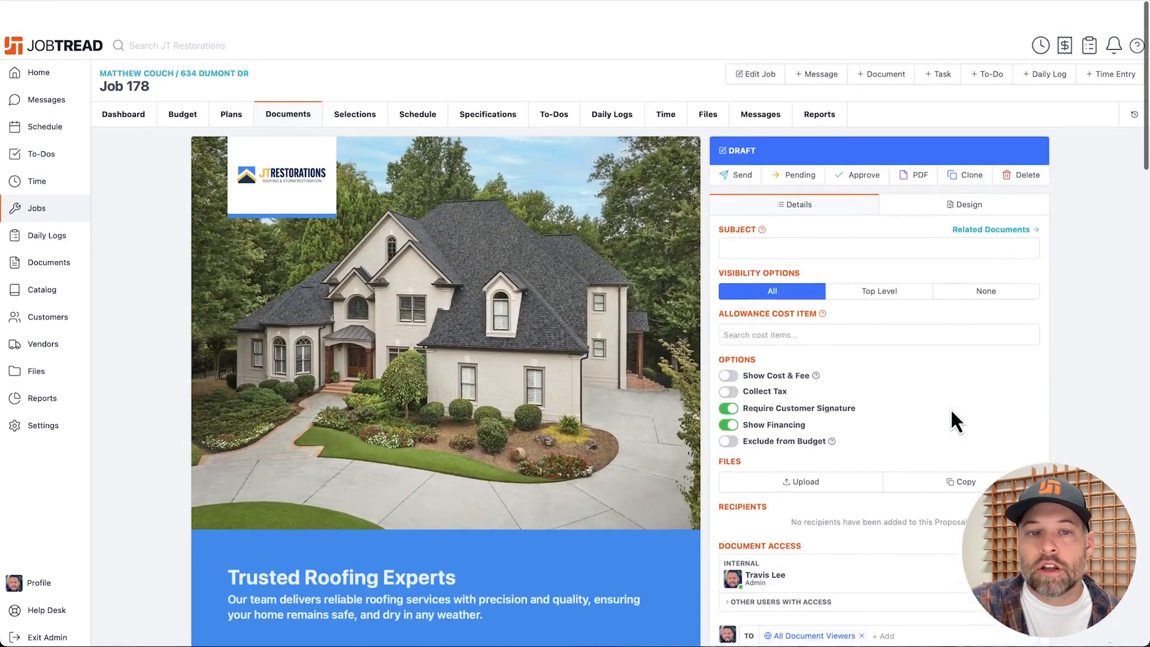
# Send the proposal to the customer contact with the signature required and the prefilled email message.
pyautogui.click(737, 143)
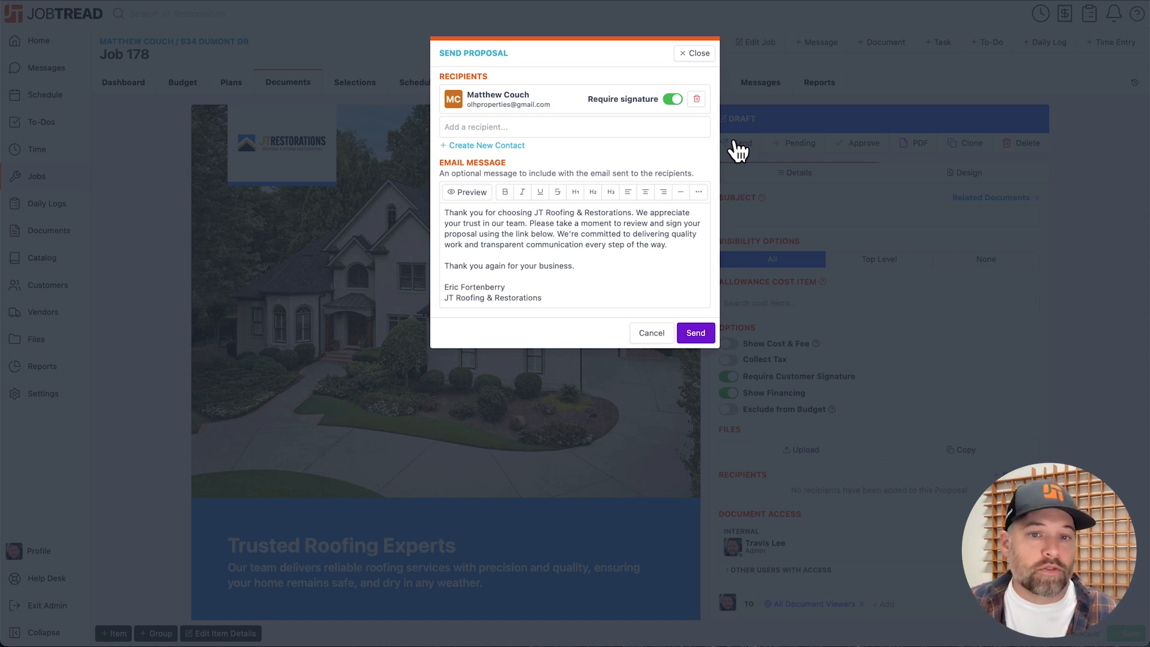
pyautogui.click(707, 337)
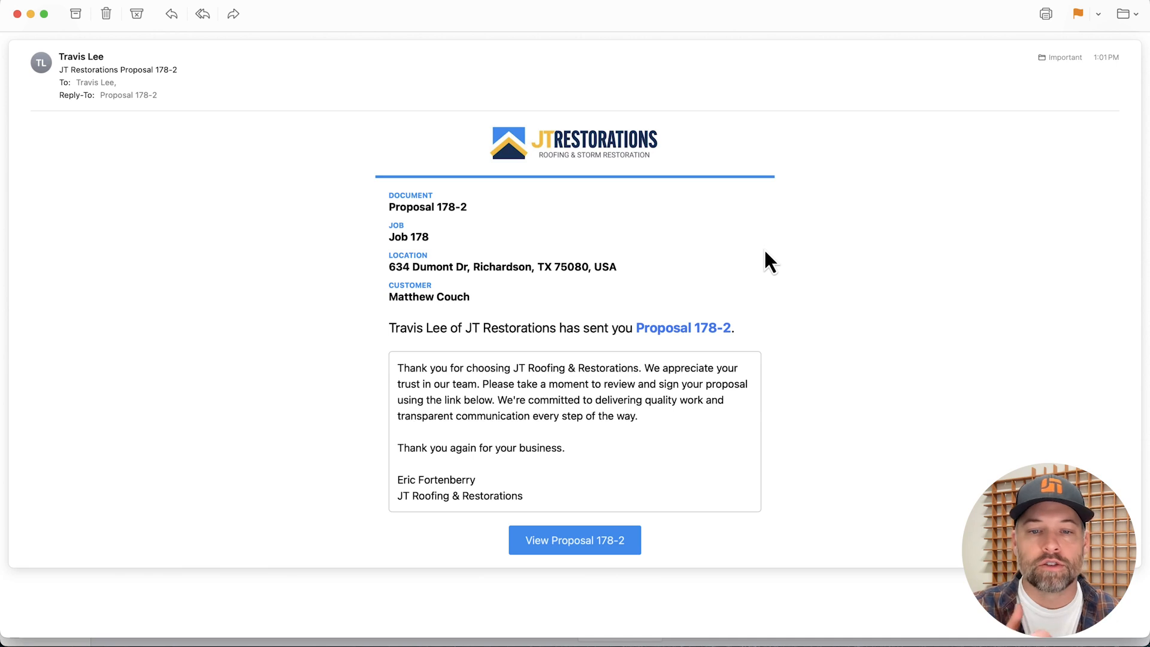
# Open the proposal from the received email as the customer, and look through the shingle options and the Architectural Shingles photos.
pyautogui.click(579, 543)
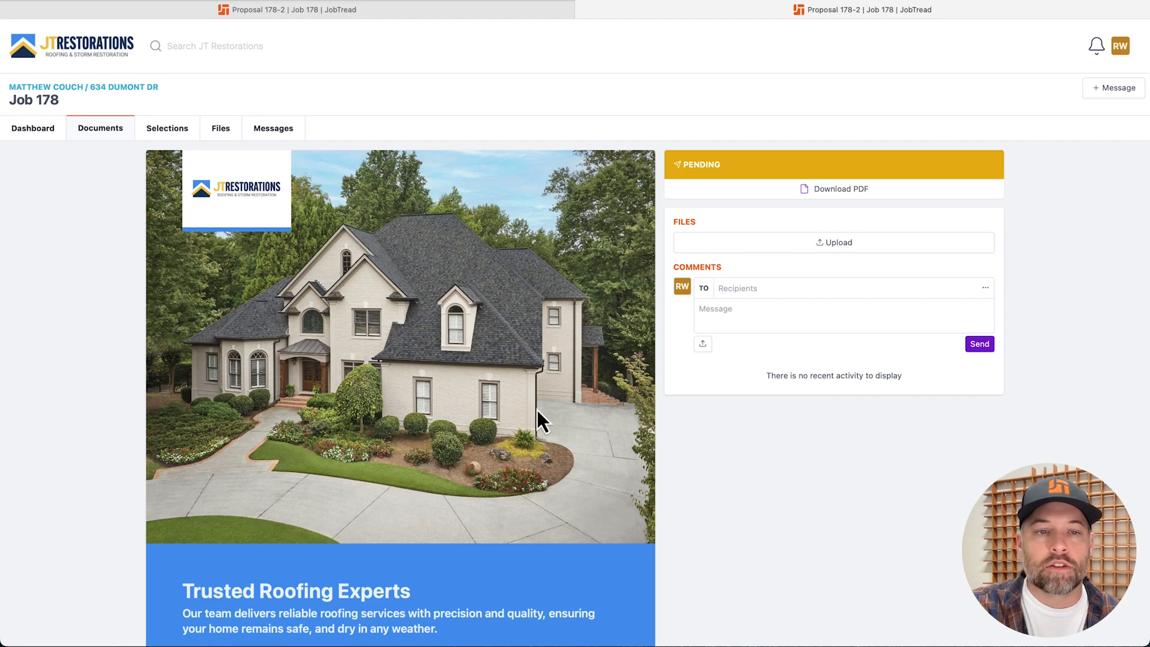
pyautogui.scroll(-12, 537, 410)
pyautogui.scroll(-6, 538, 412)
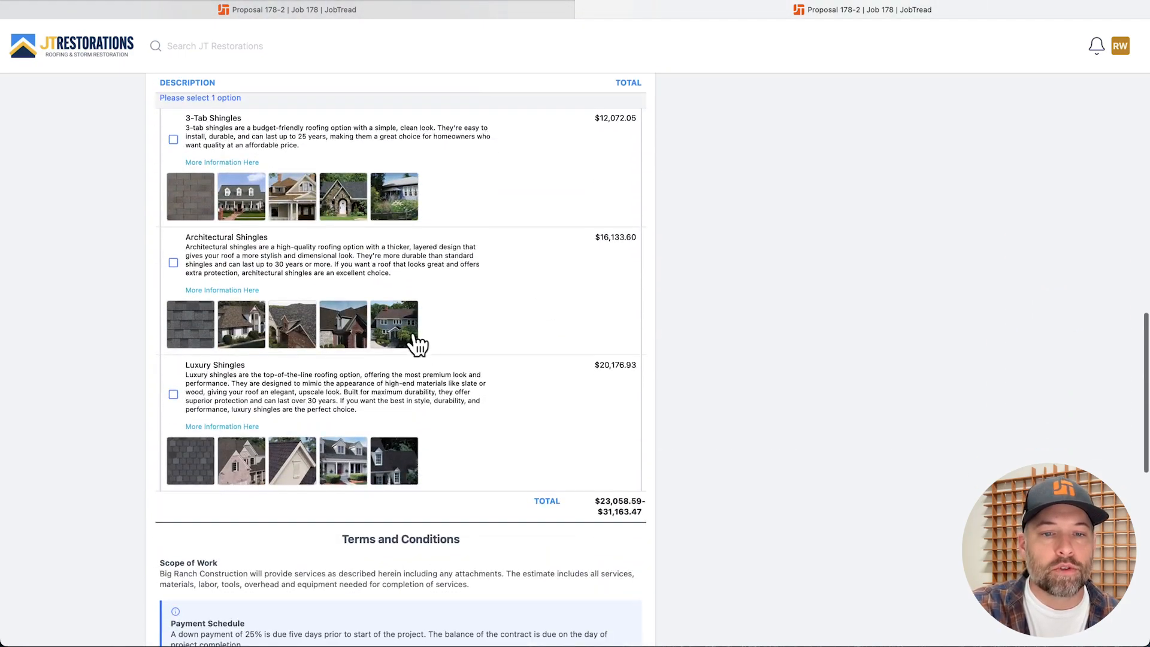
pyautogui.click(415, 339)
pyautogui.click(413, 337)
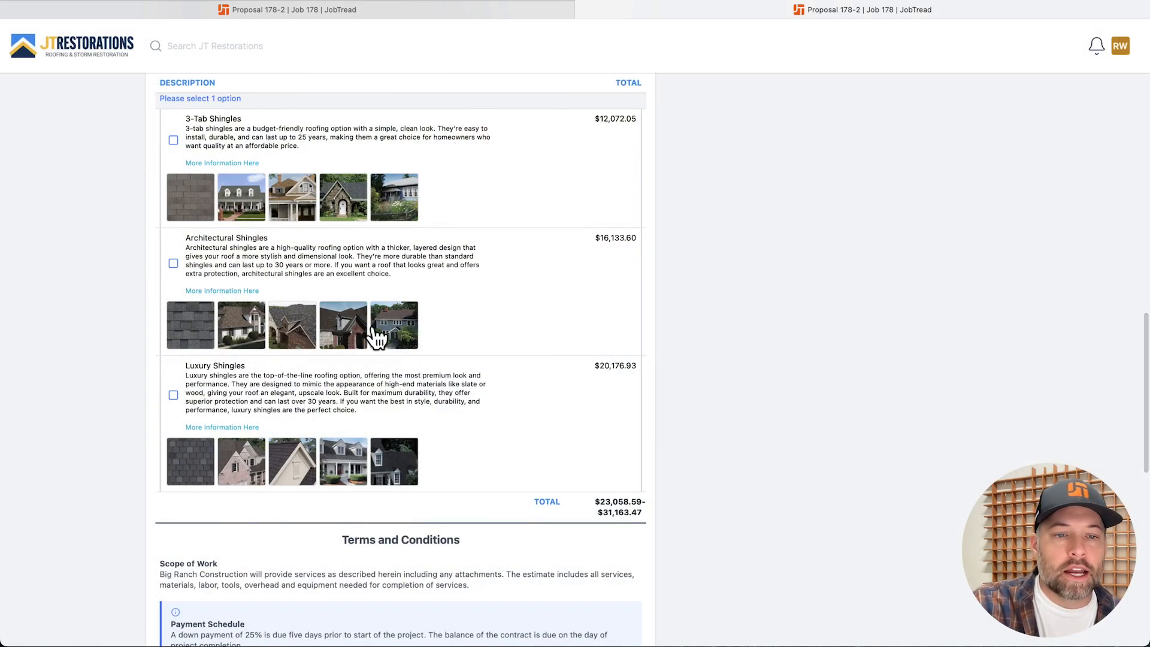
# Select the Luxury Shingles option, draw a signature in the acceptance section, and approve the proposal.
pyautogui.click(173, 396)
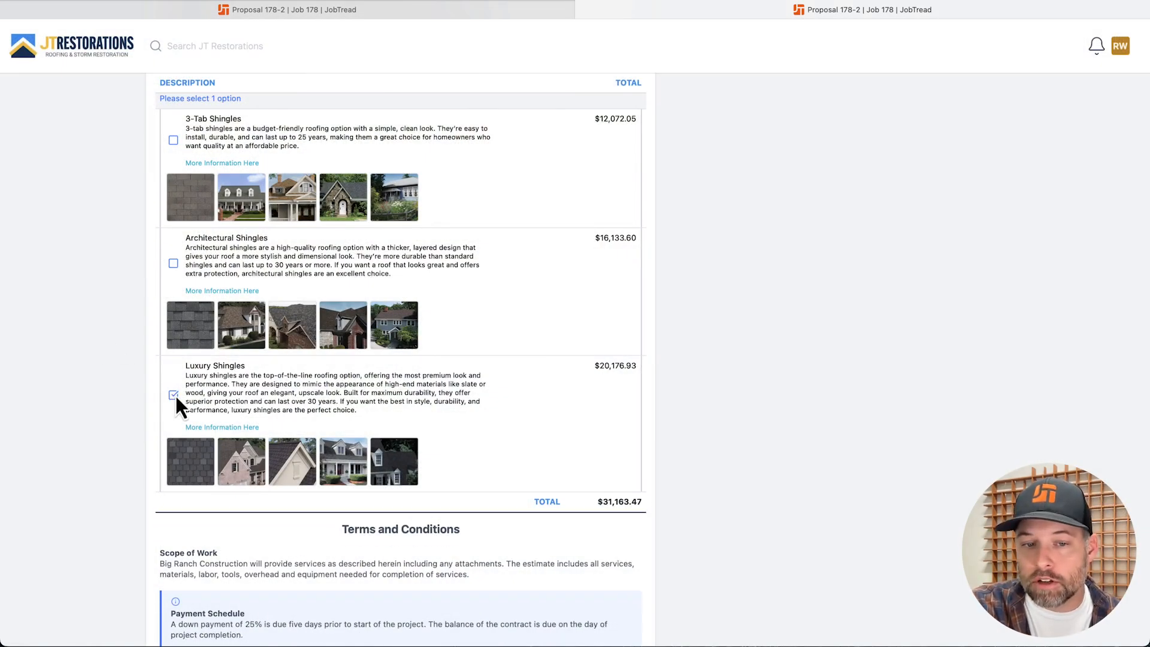
pyautogui.scroll(-15, 452, 419)
pyautogui.moveTo(228, 492); pyautogui.dragTo(361, 490)
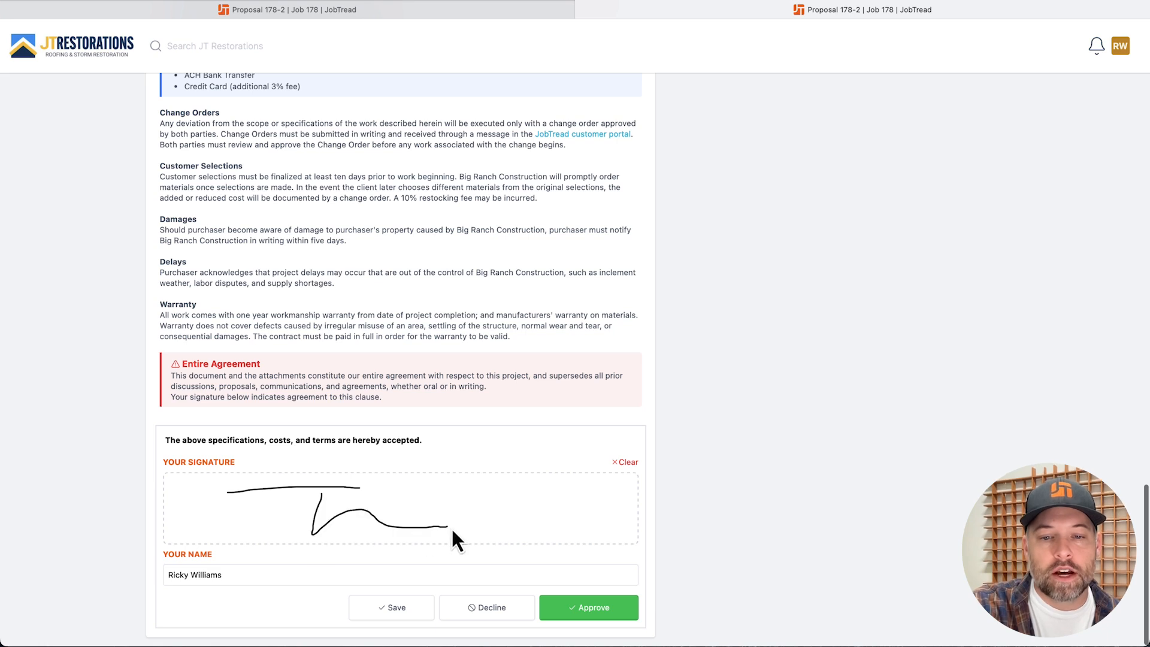
pyautogui.click(577, 617)
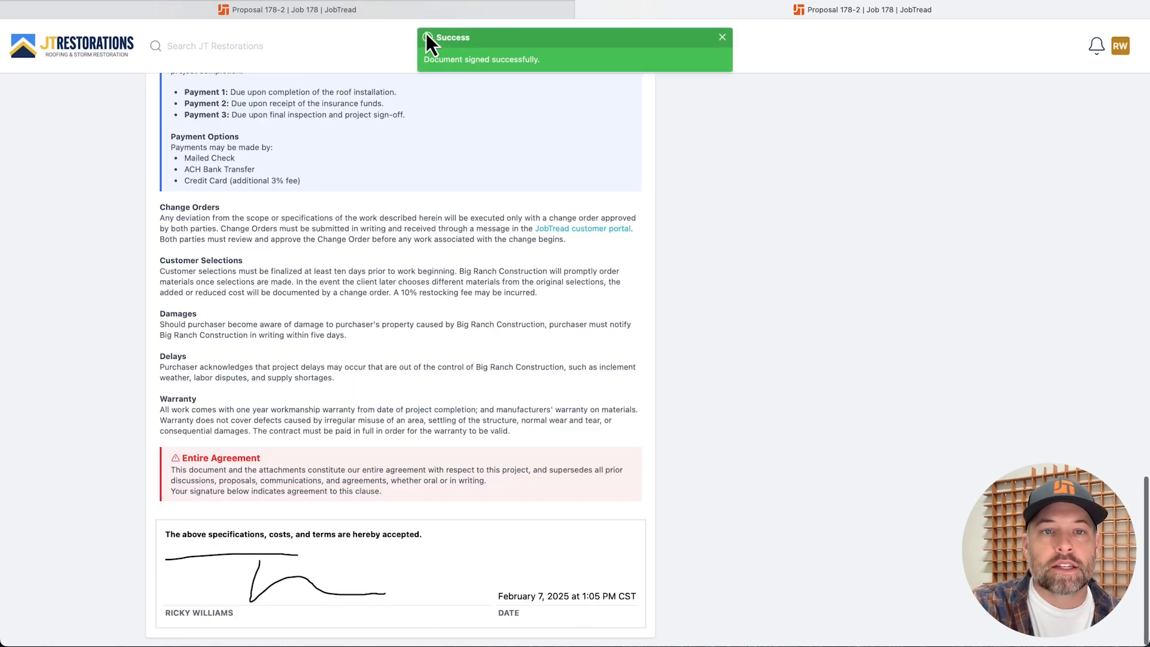
# Switch back to the contractor's view of the approved proposal, and open the job's dashboard.
pyautogui.click(587, 12)
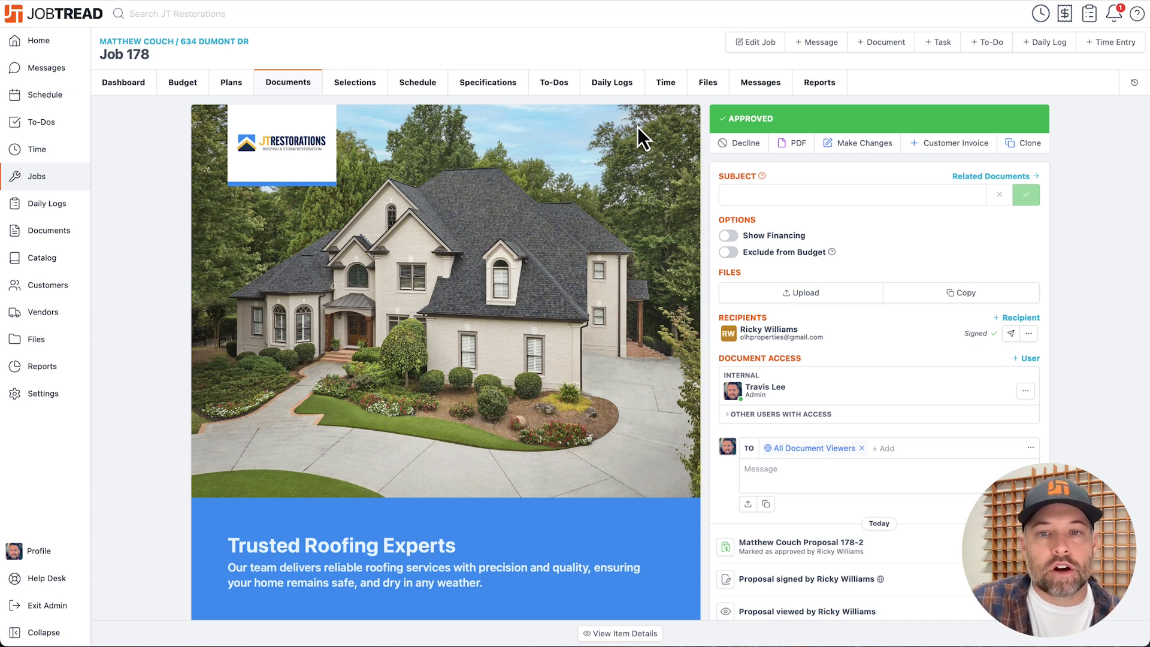
pyautogui.click(144, 81)
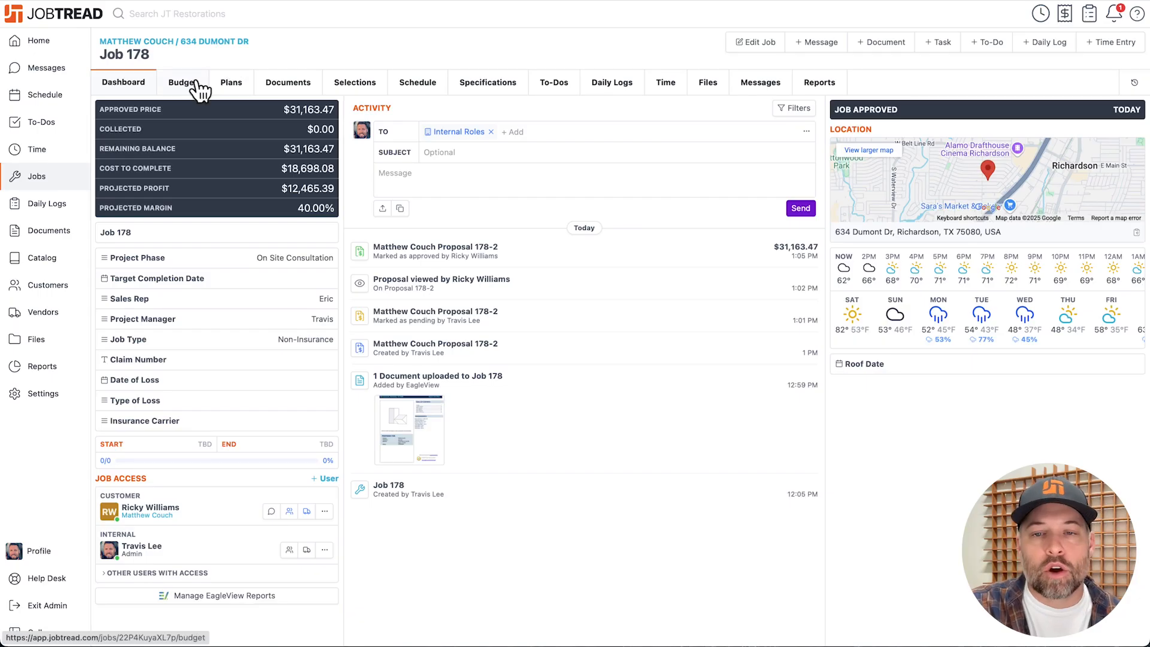
# Open the job budget and examine its Costing columns, from Budgeted Cost to Projected Budget Remaining.
pyautogui.click(195, 83)
pyautogui.hscroll(2, 469, 249)
pyautogui.hscroll(6, 426, 266)
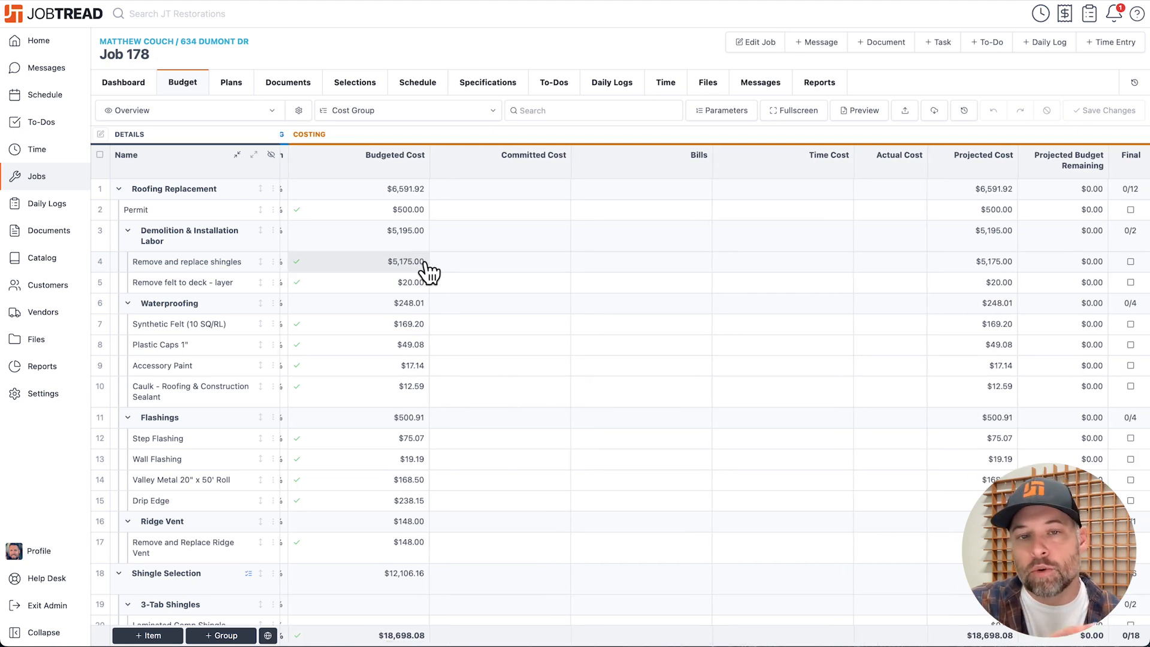
# View the budget's Invoicing and Profit columns, and start a daily log for Job 178 noting "Project complete. All gravy baby.".
pyautogui.hscroll(8, 834, 264)
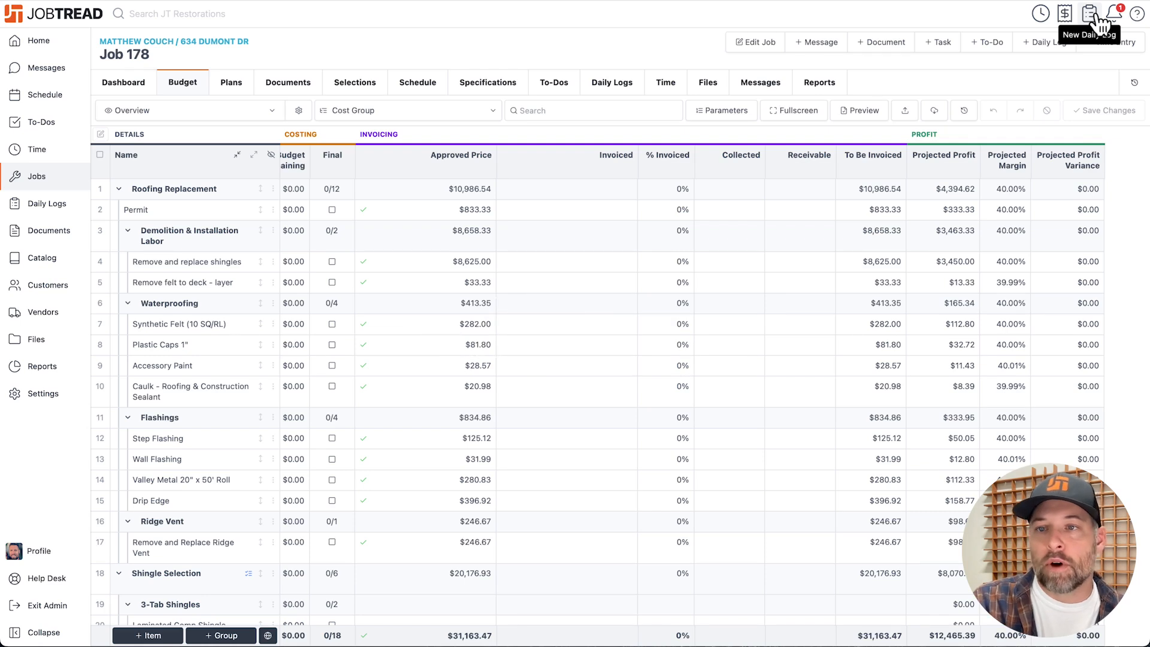
pyautogui.click(1101, 23)
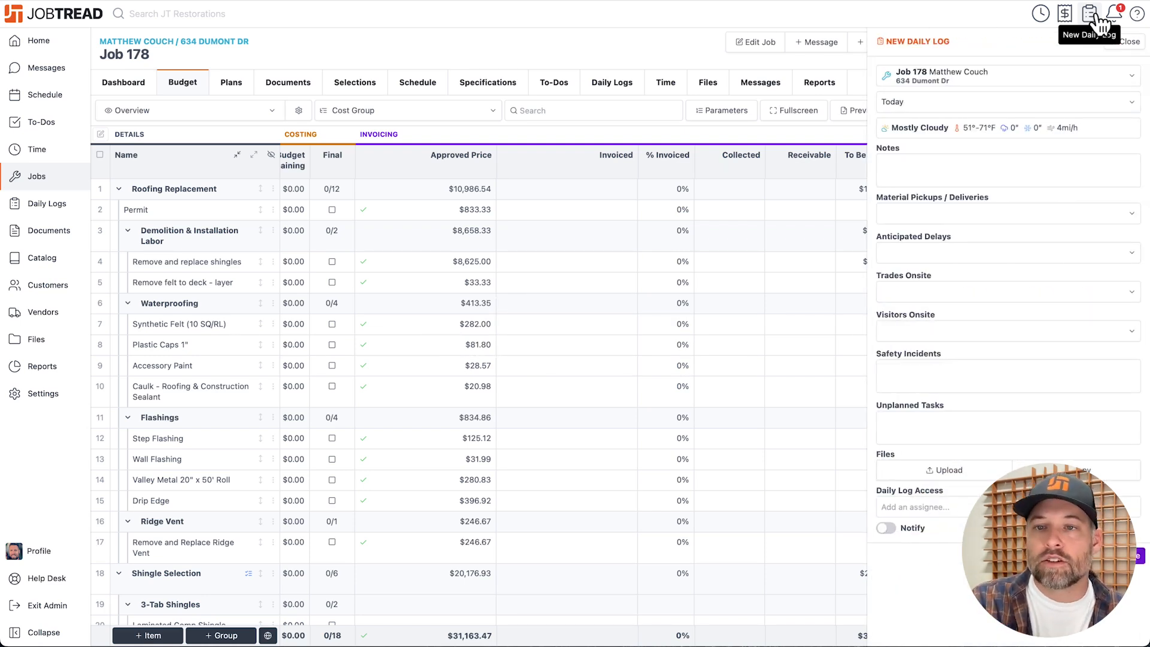
pyautogui.click(932, 170)
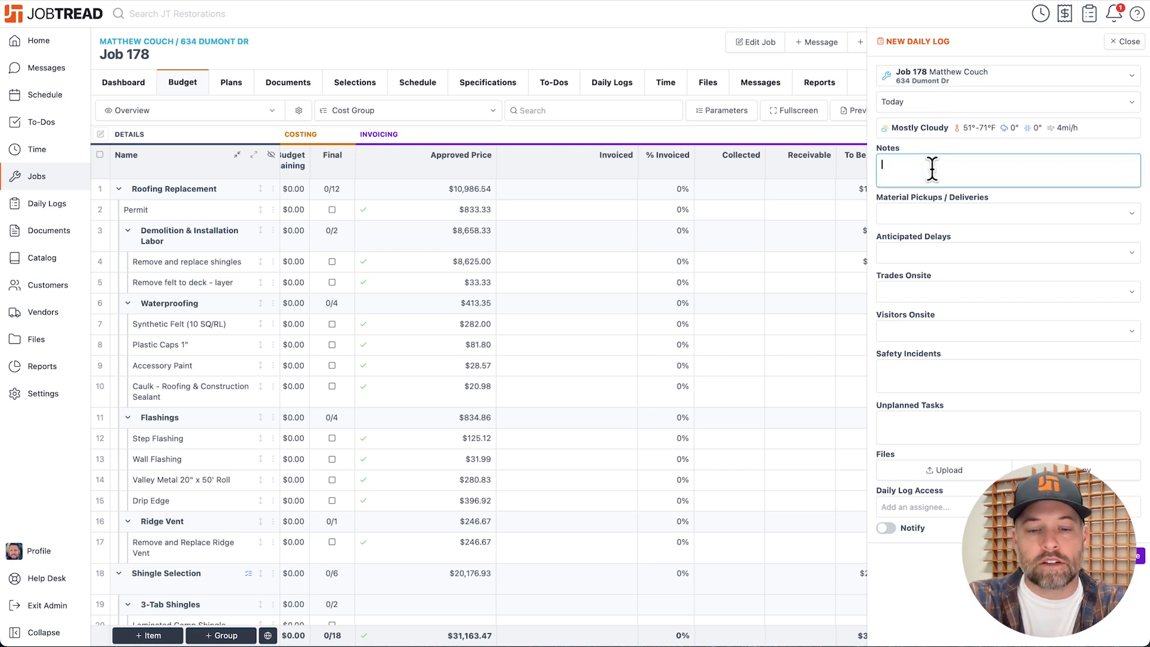
pyautogui.write('Project complete. All gravy baby.')
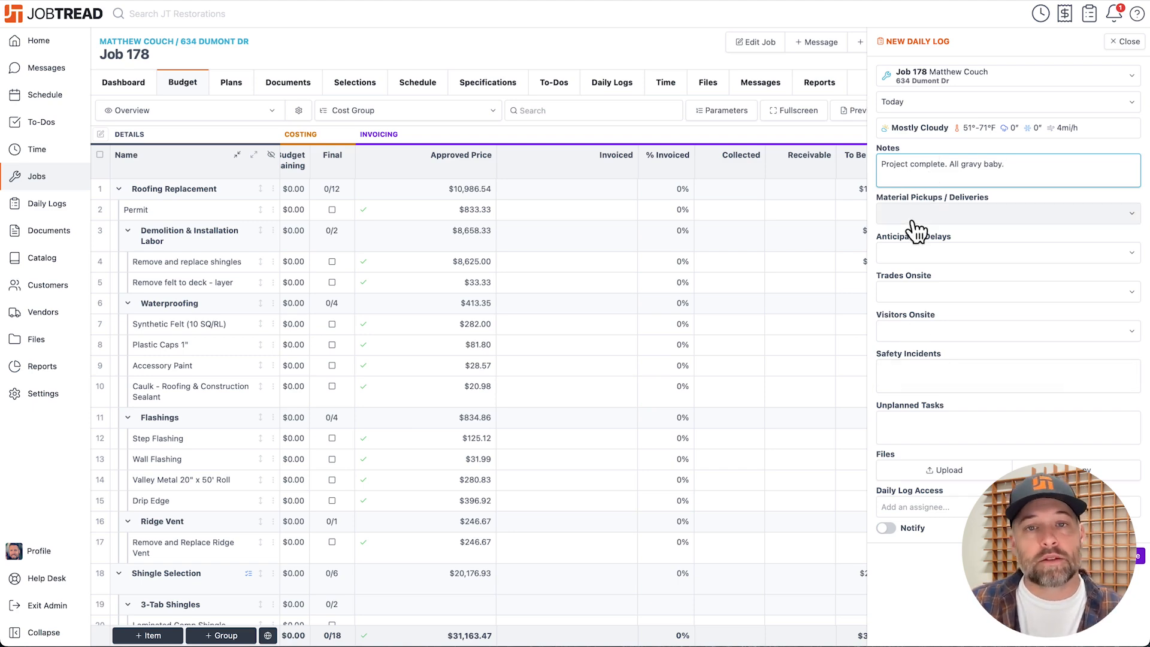
# Attach shingle-final-007.jpg, shingle-final-011.jpg and shingle-final-012.jpg to the daily log, save it, and close its details.
pyautogui.click(954, 468)
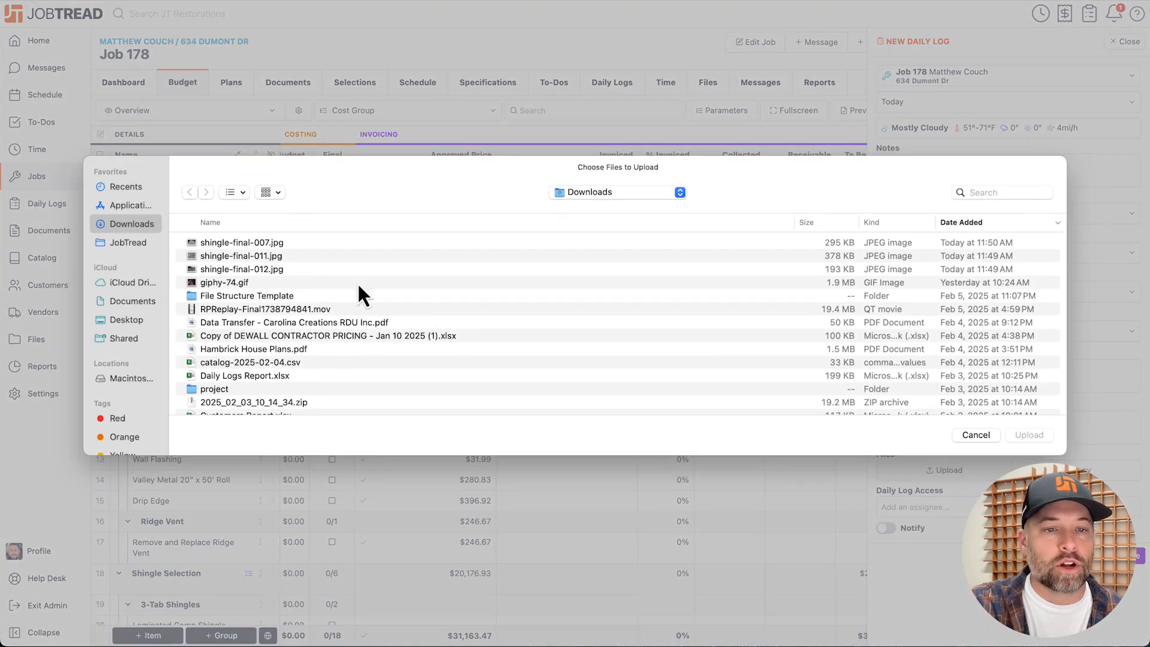
pyautogui.click(272, 243)
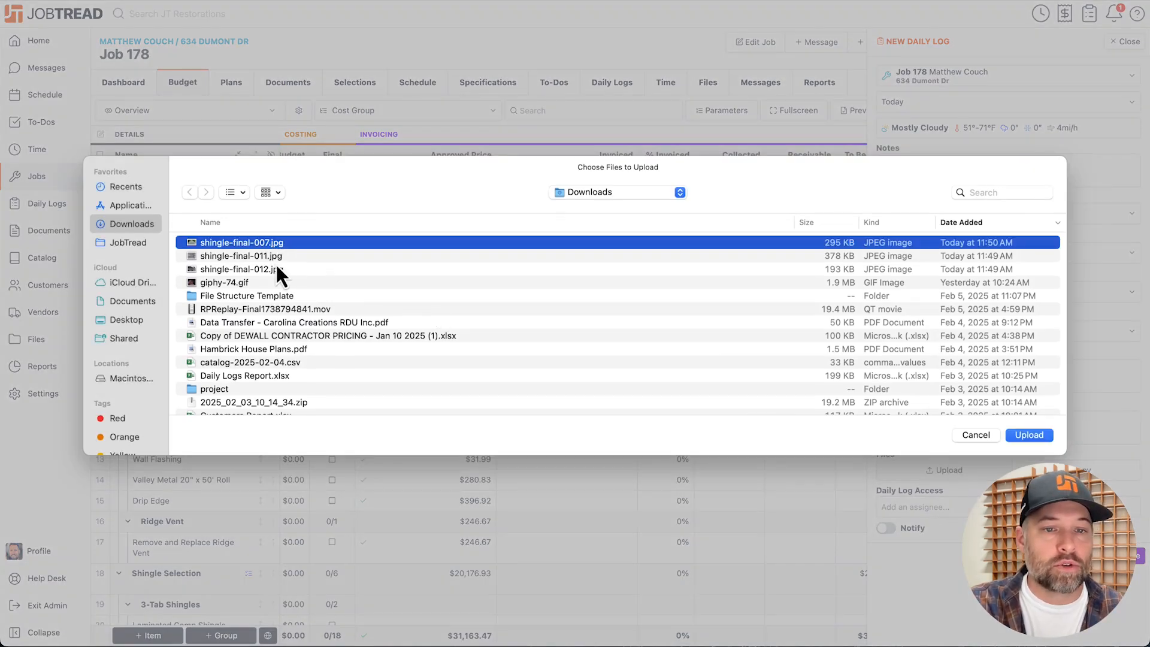
pyautogui.keyDown('shift'); pyautogui.click(275, 270); pyautogui.keyUp('shift')
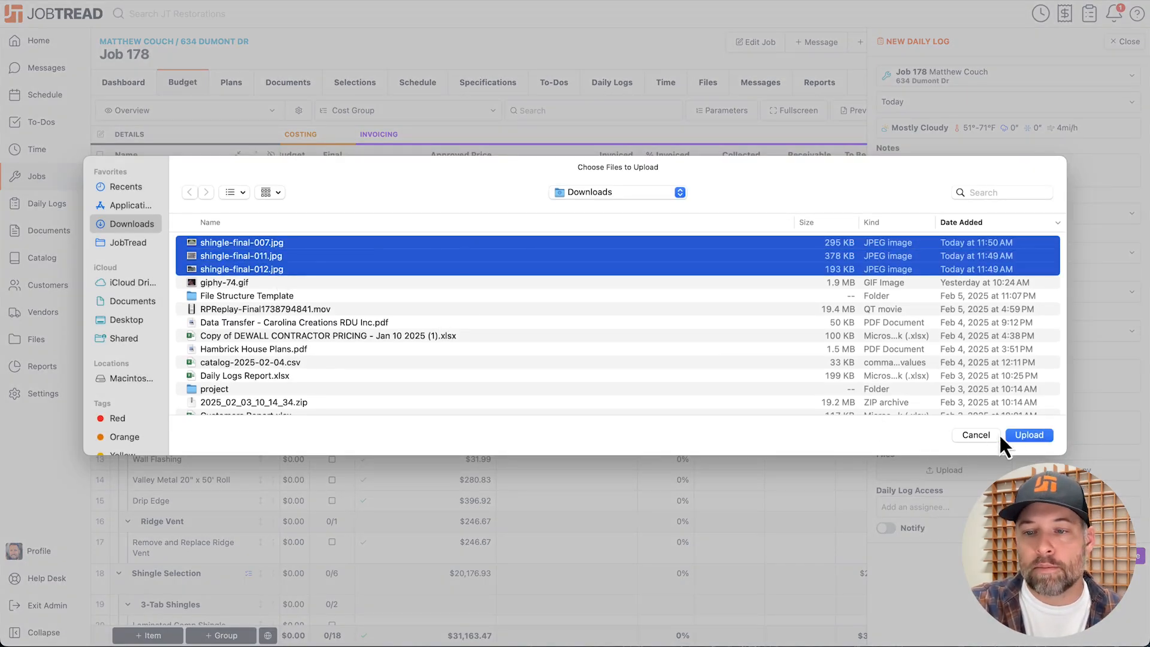
pyautogui.click(1027, 436)
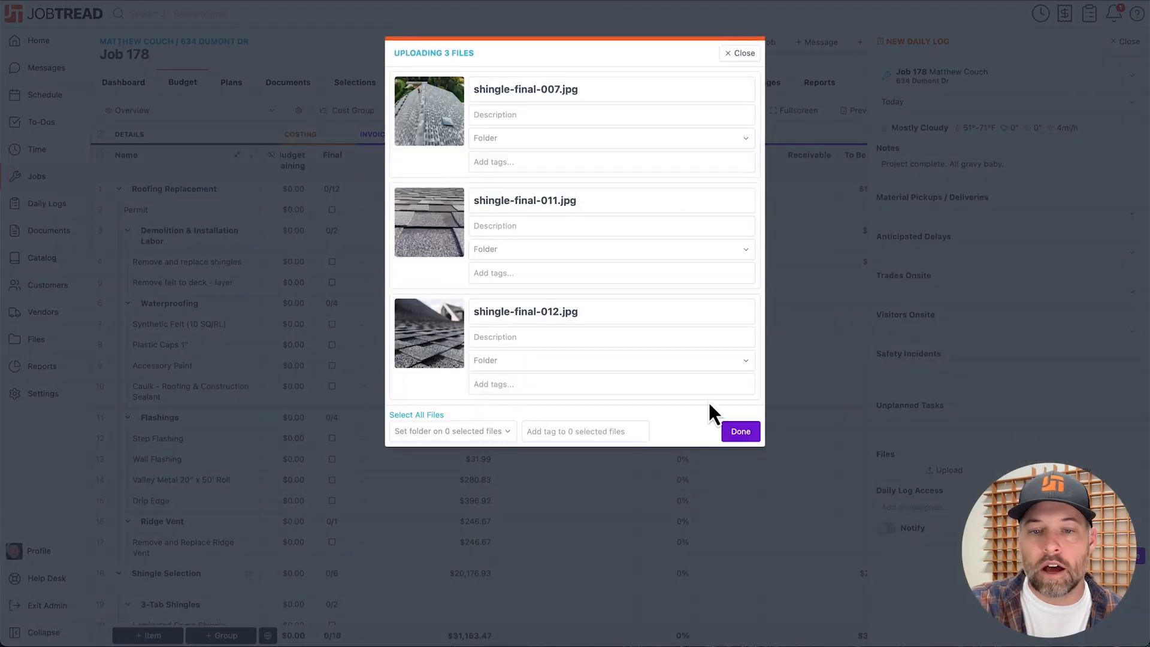
pyautogui.click(741, 433)
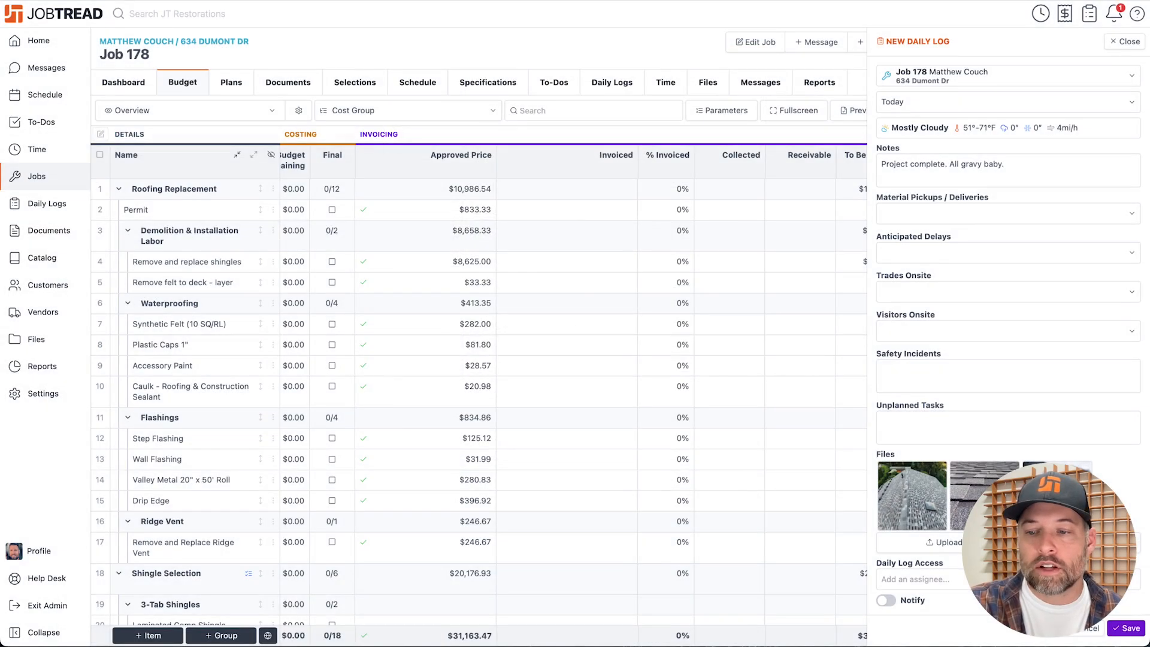
pyautogui.click(1126, 630)
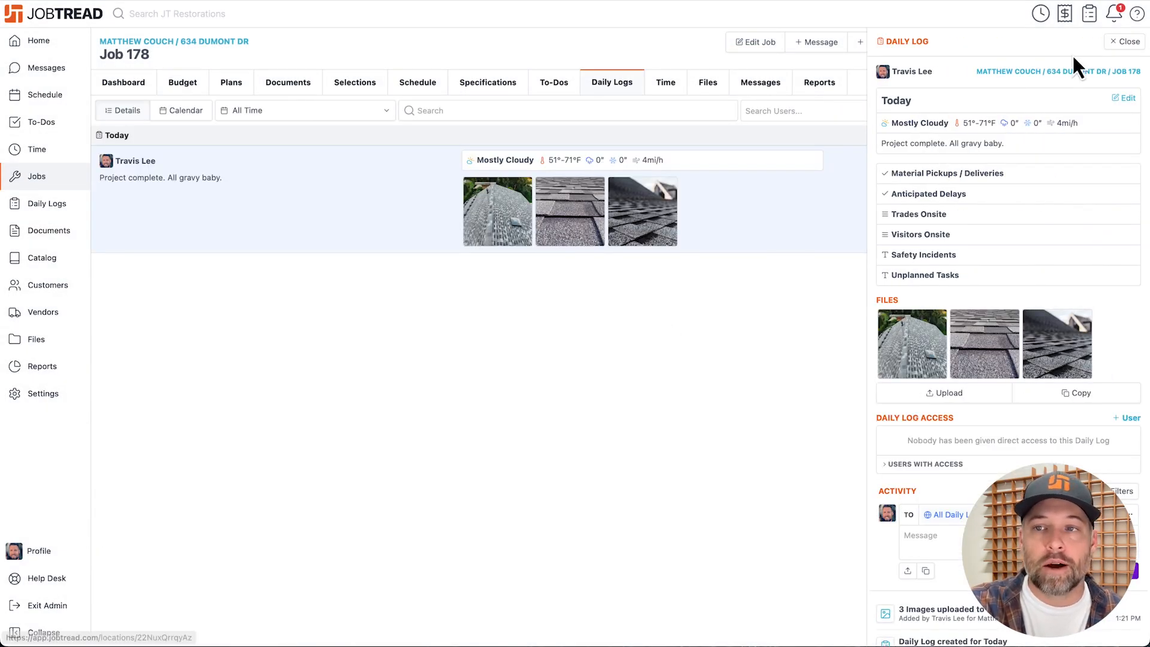
pyautogui.click(1125, 42)
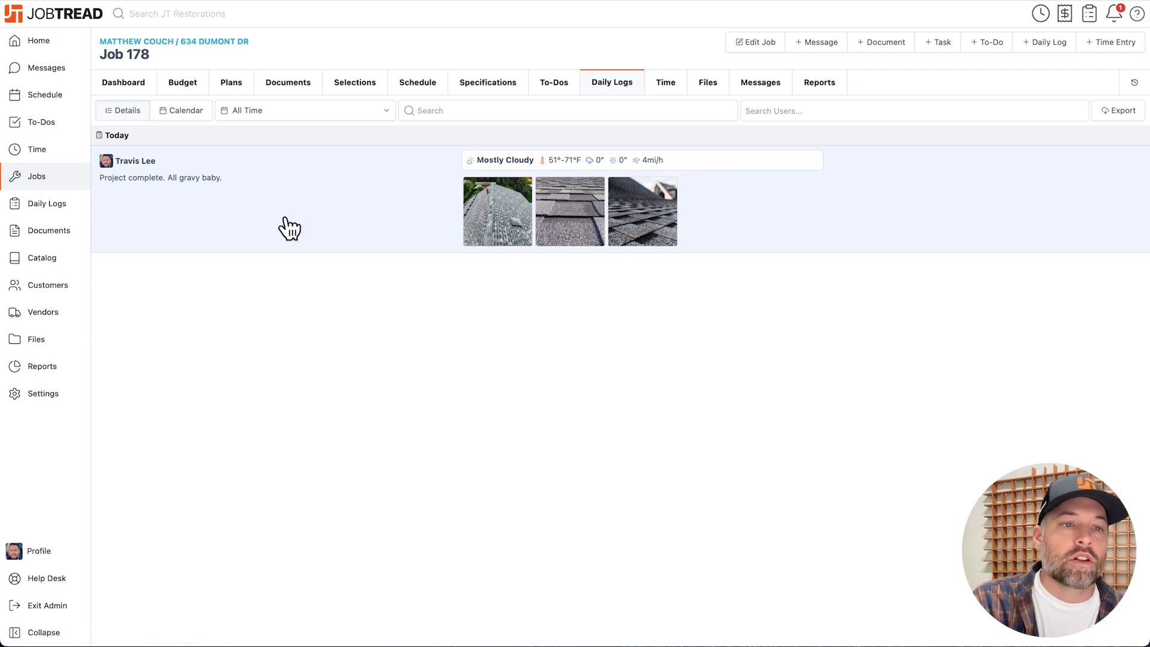
# Open the company-wide daily logs and look through the entries from all jobs.
pyautogui.click(62, 211)
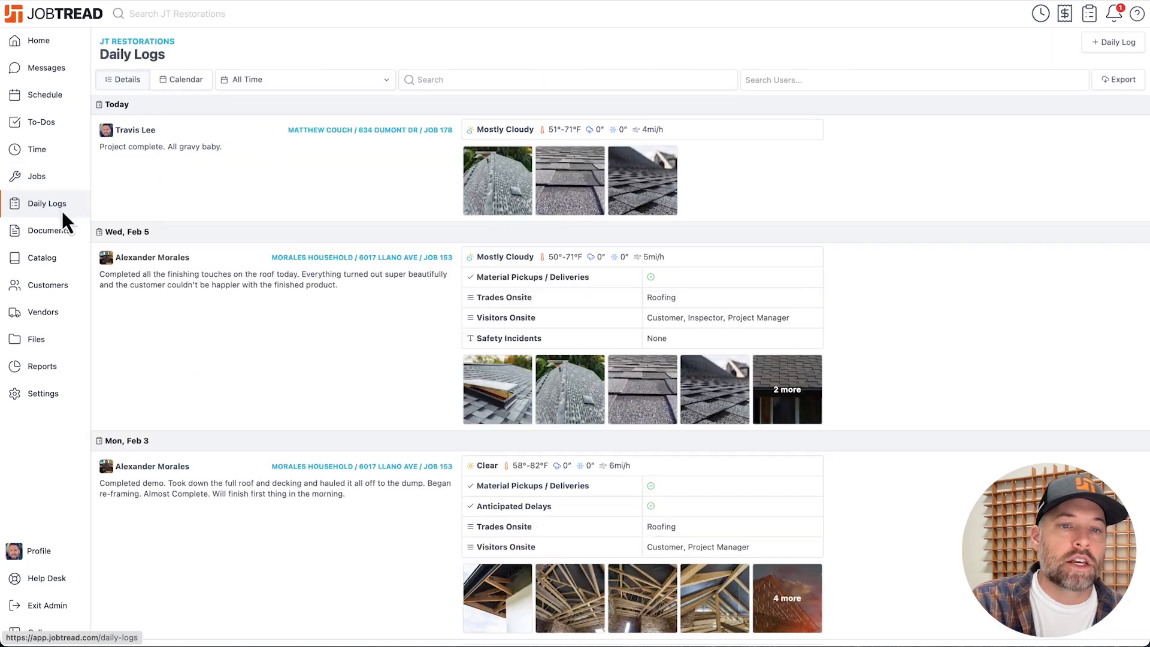
pyautogui.scroll(-7, 341, 278)
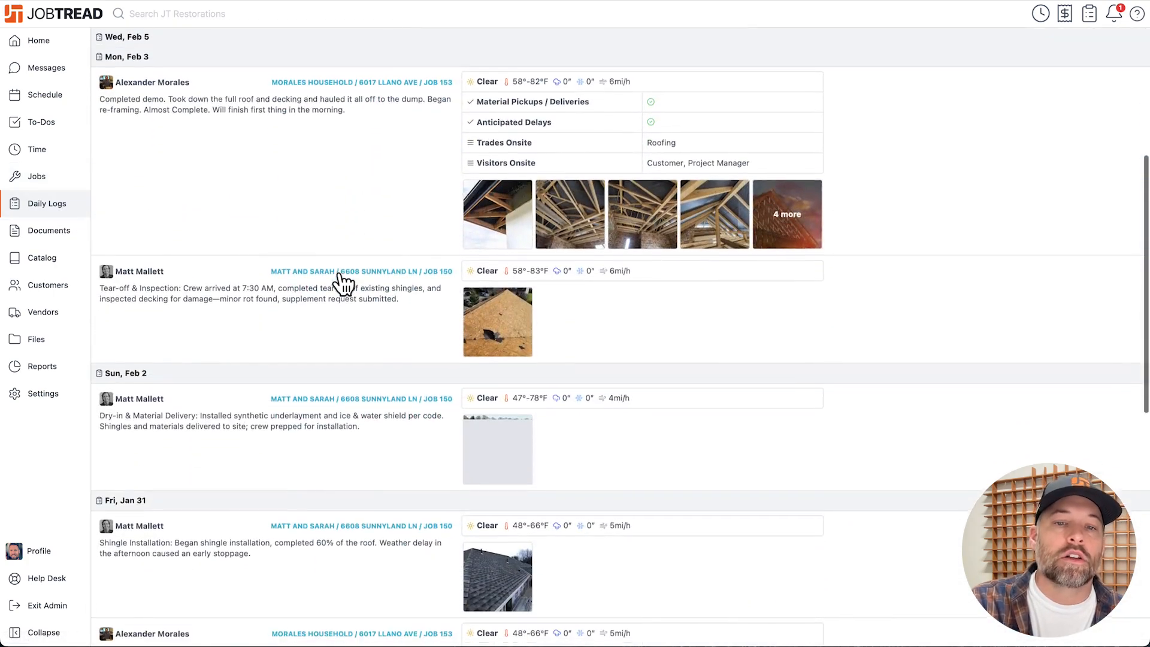
pyautogui.scroll(-11, 343, 281)
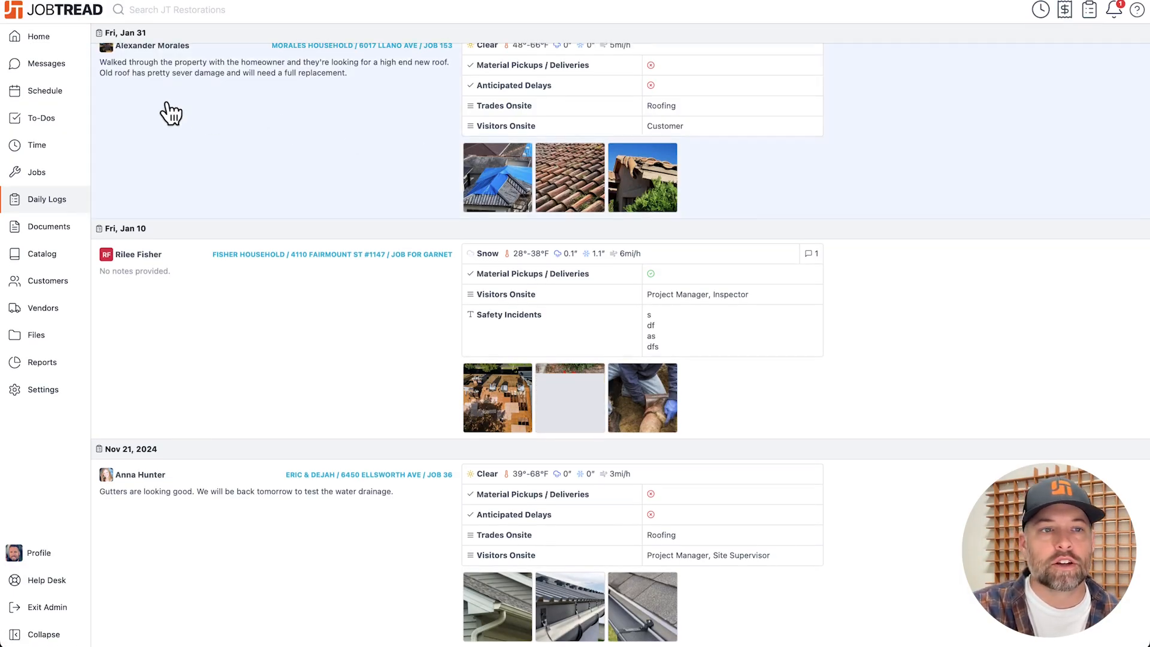
# Open the company schedule and show it in the All Tasks Calendar view.
pyautogui.click(69, 97)
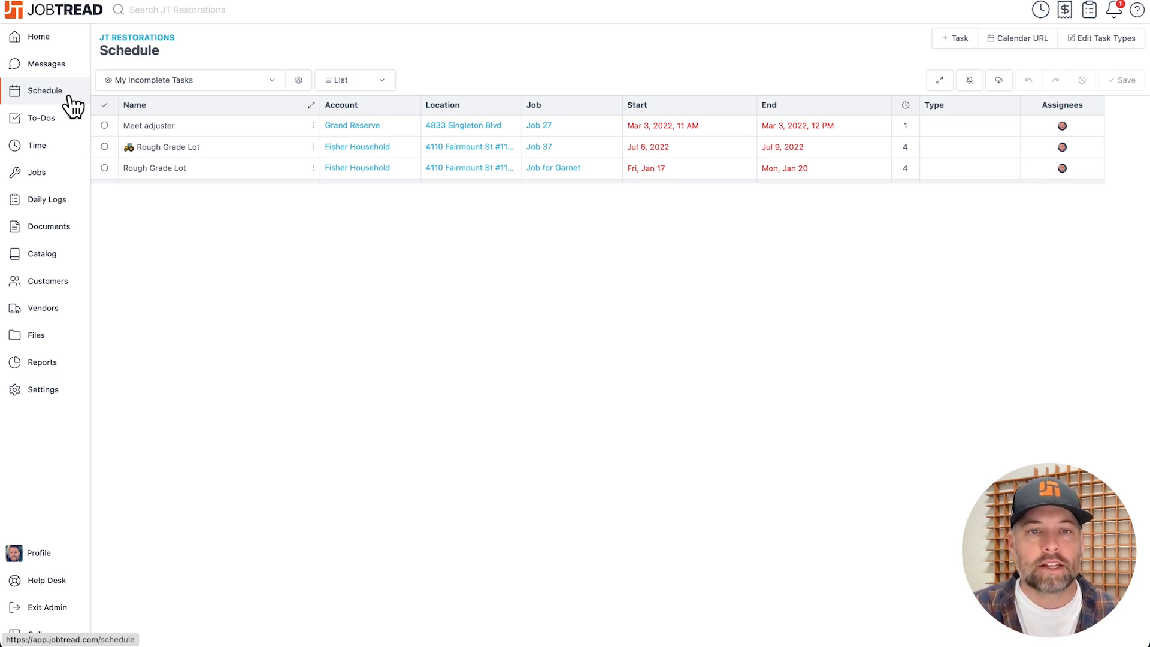
pyautogui.click(191, 84)
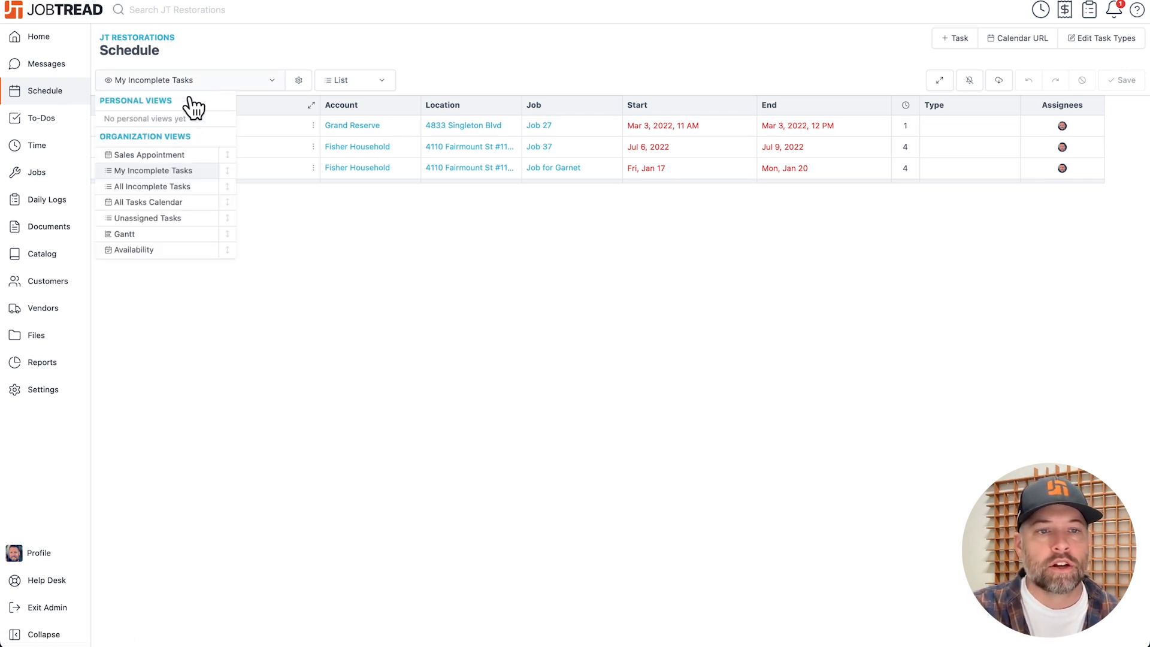
pyautogui.click(169, 203)
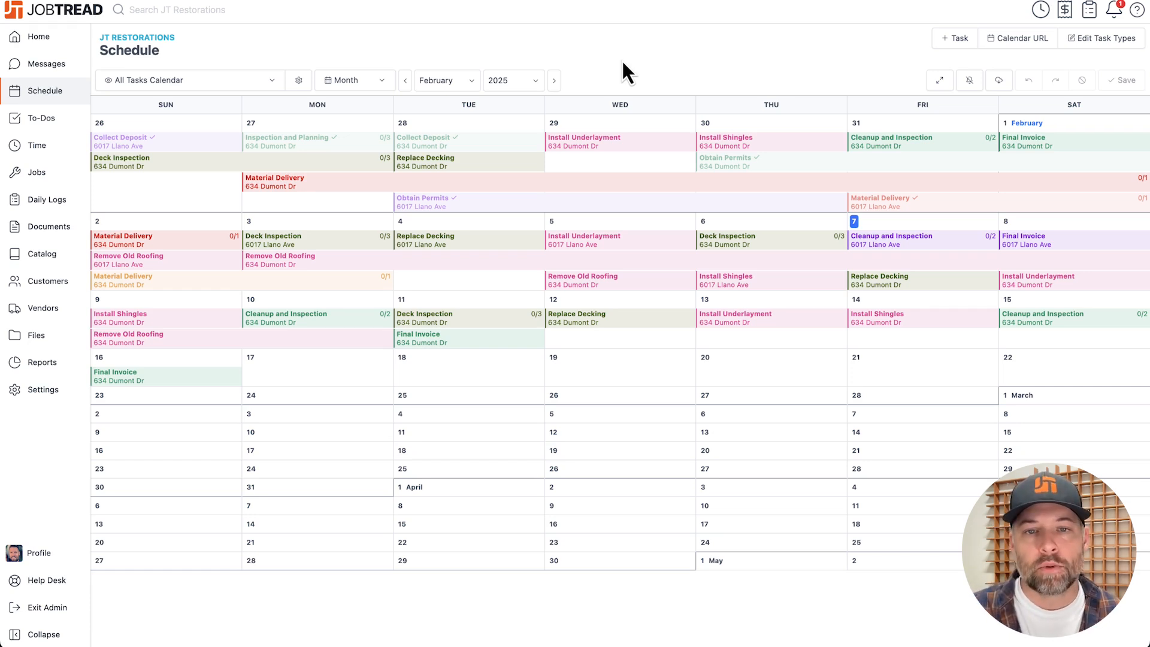
# Switch the schedule to the Availability layout, and open a new task form for a team member on Dec 30, 2024.
pyautogui.click(375, 84)
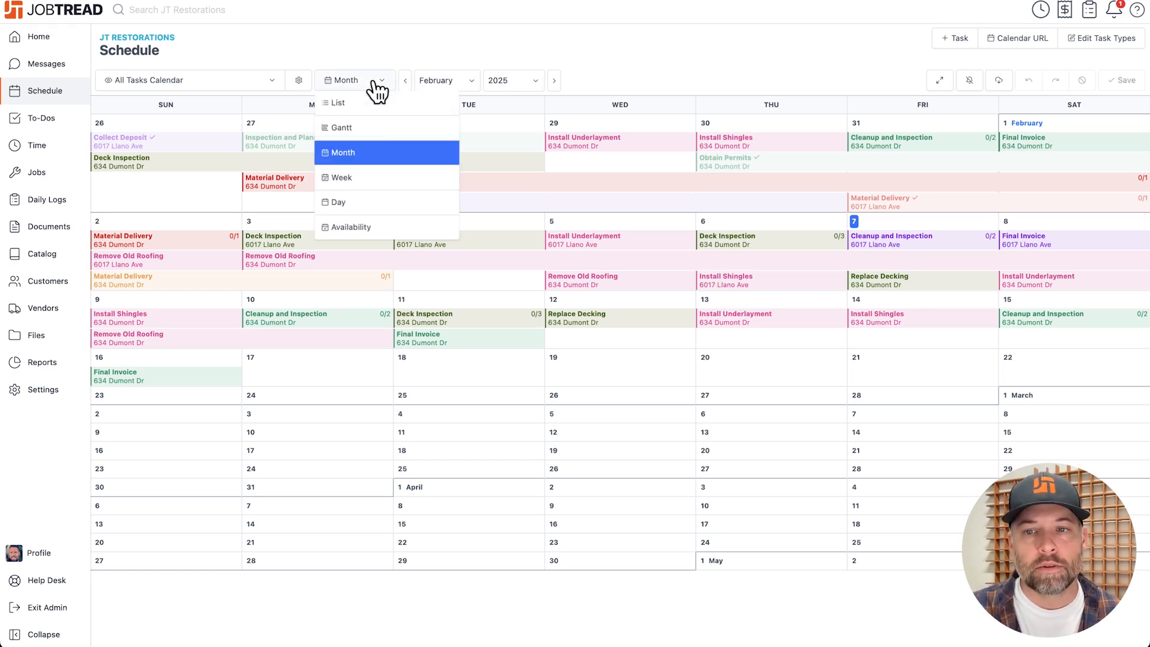
pyautogui.click(367, 226)
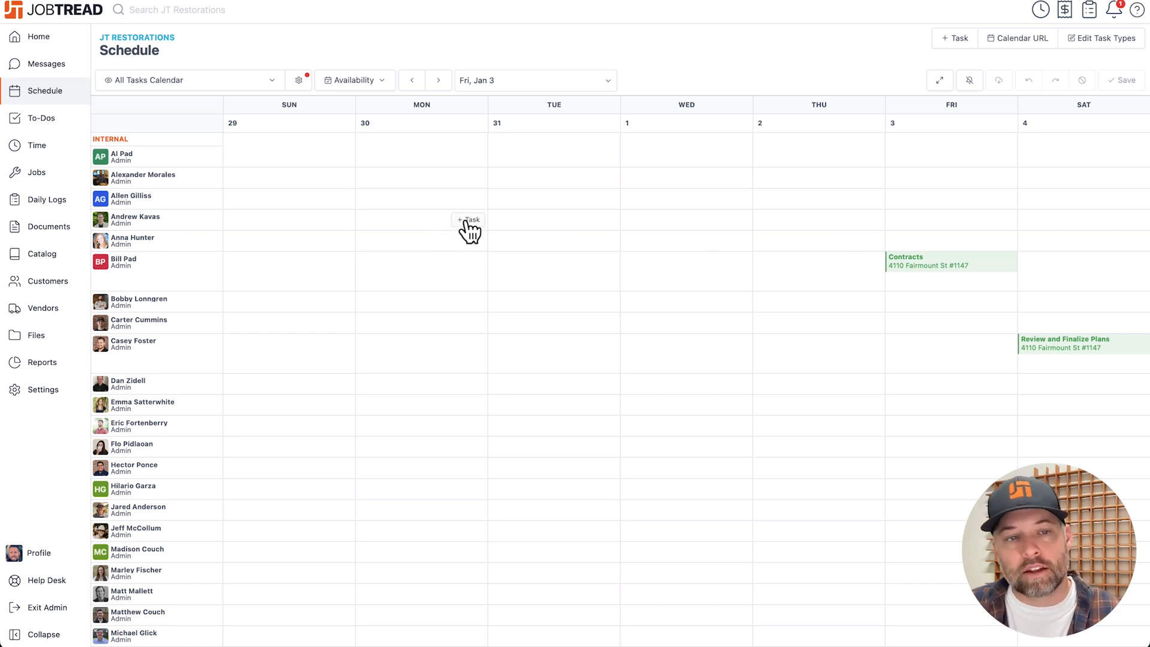
pyautogui.click(469, 222)
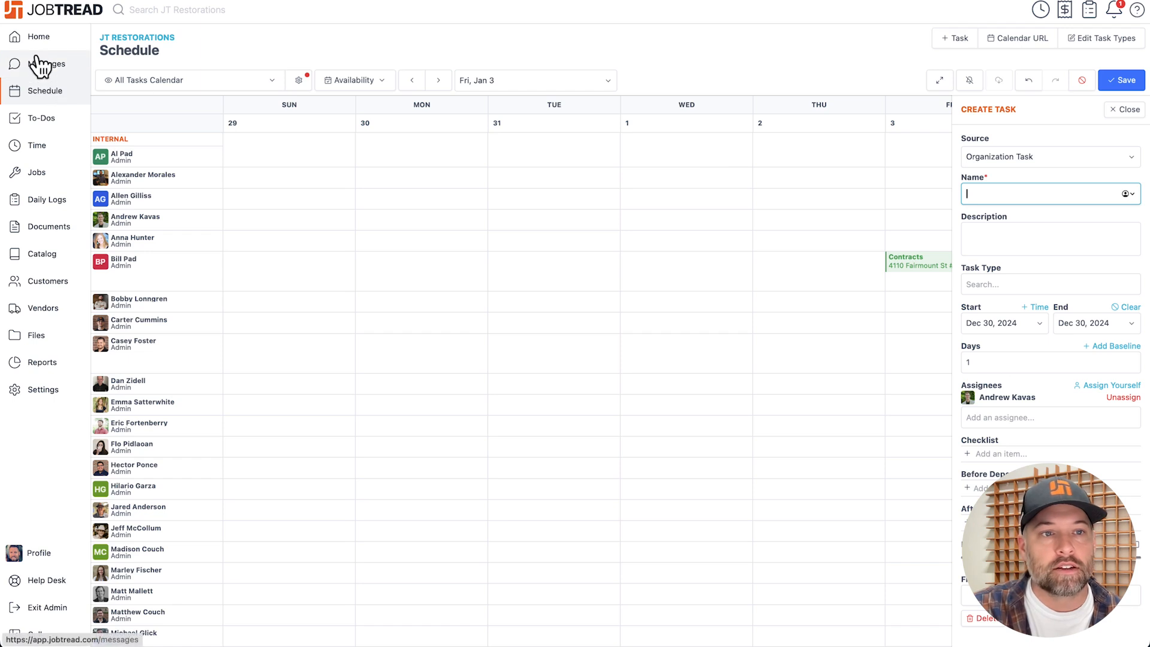
# Review the company's activity and job summaries on the home page, and open the Help Desk's list of live trainings.
pyautogui.click(37, 39)
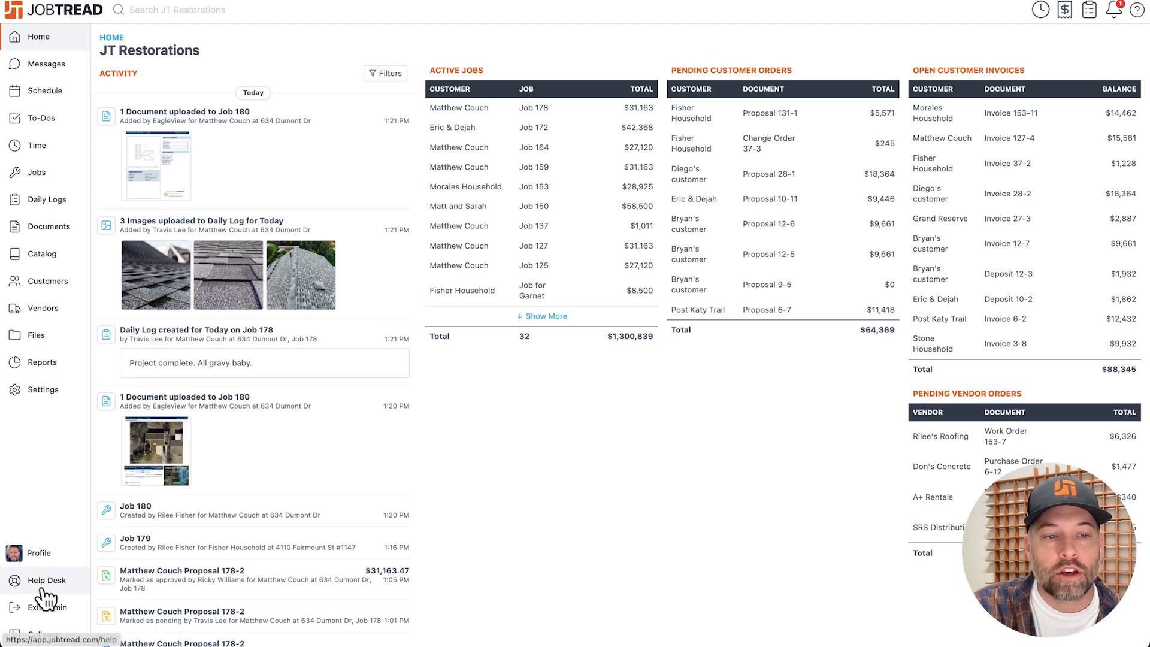
pyautogui.click(43, 589)
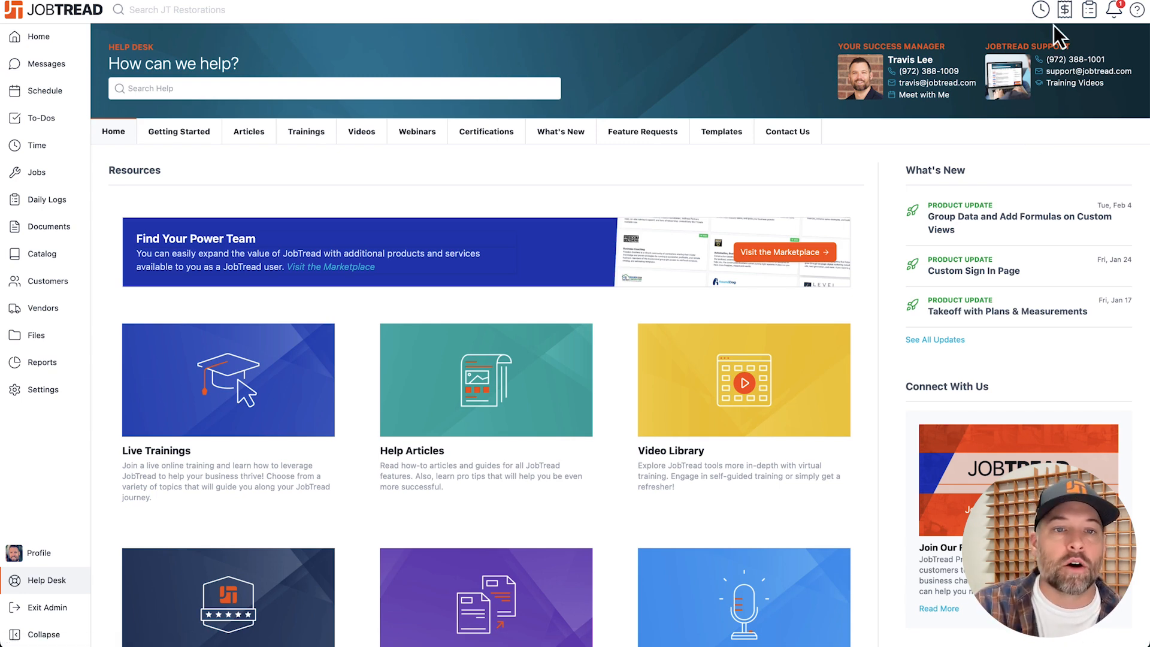
pyautogui.click(317, 130)
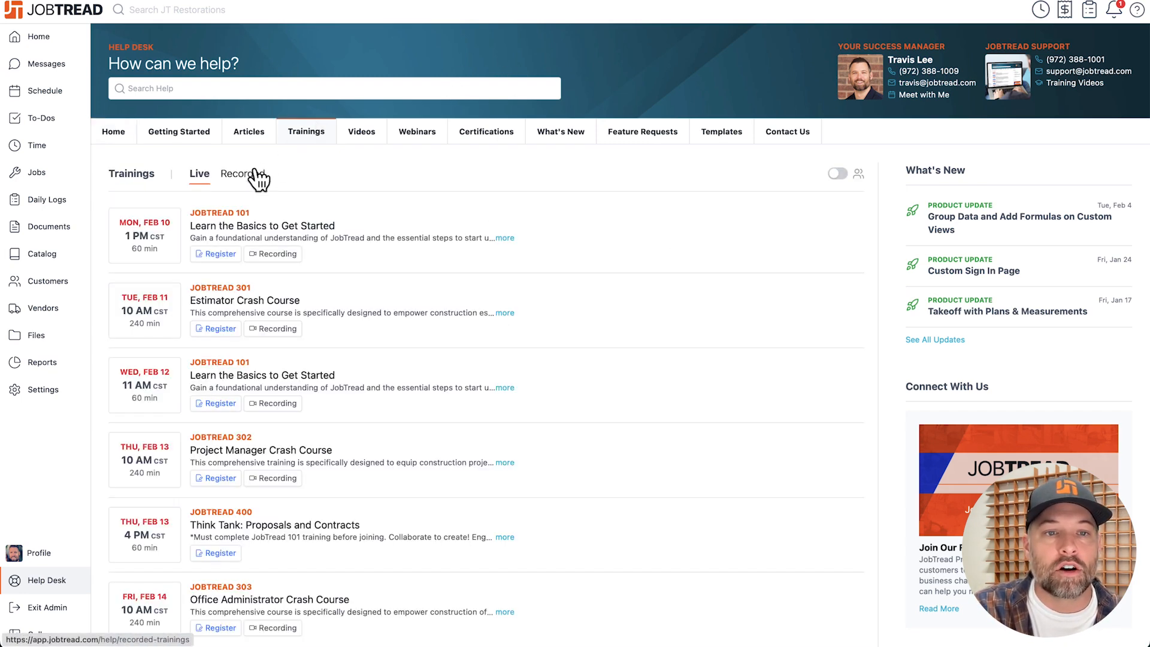